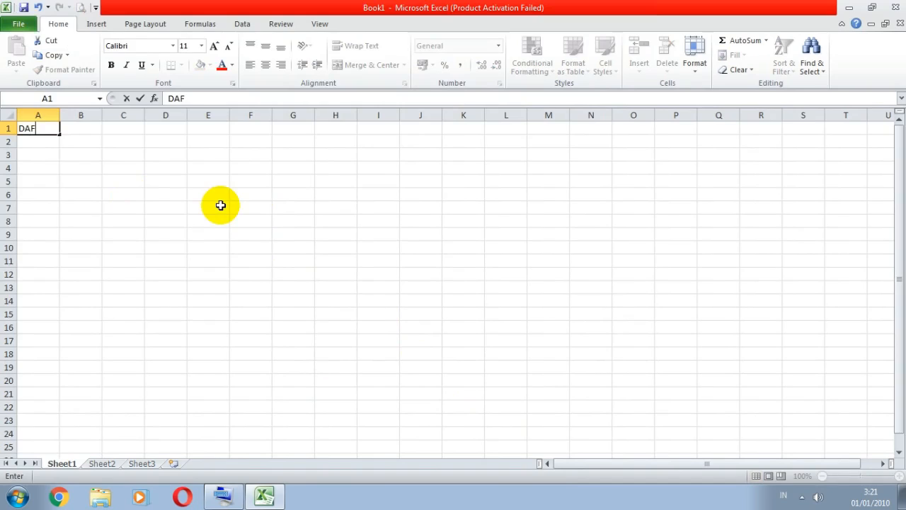
Step: Enter the title "DAFTAR NILAI KOMPUTER" in cell A1
text(I )
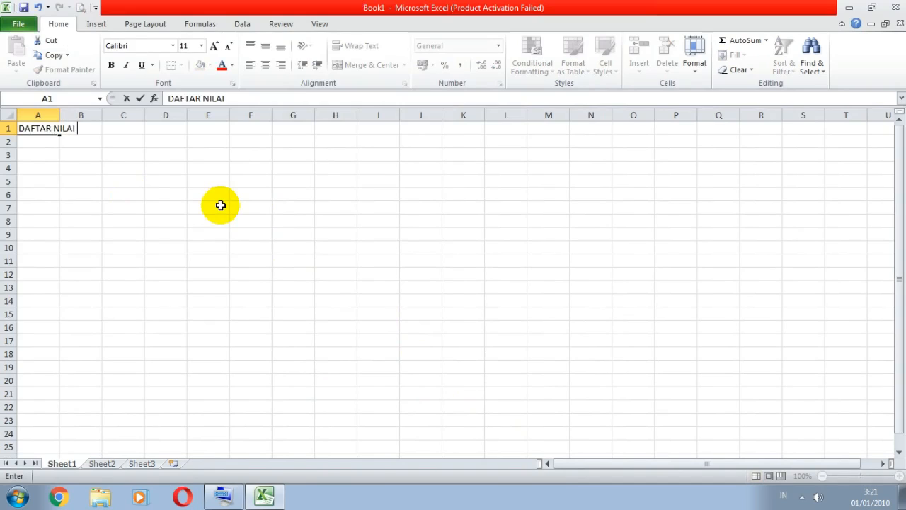
text(MTS ATTAQ)
key(BackSpace)
key(BackSpace)
key(BackSpace)
key(BackSpace)
key(BackSpace)
key(BackSpace)
key(BackSpace)
key(BackSpace)
key(BackSpace)
text(KOMPUTER)
key(Return)
Step: Enter the second title line "MTs ATTAQWA TAHUN 2021" in cell A2
text(MTS)
key(BackSpace)
text(s ATTAQWA TAHUN )
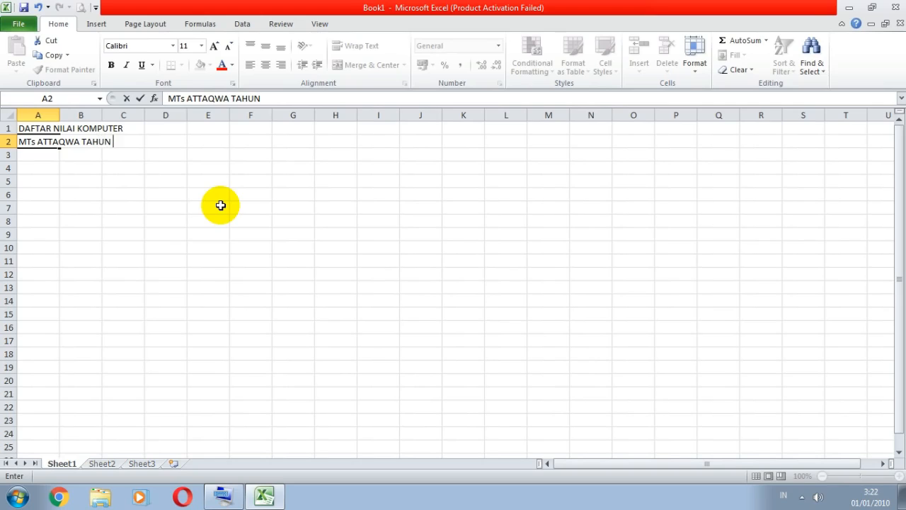
text(2021)
key(Return)
Step: Enter the column headings NO, NAMA and NILAI in cells A4 to C4
key(Return)
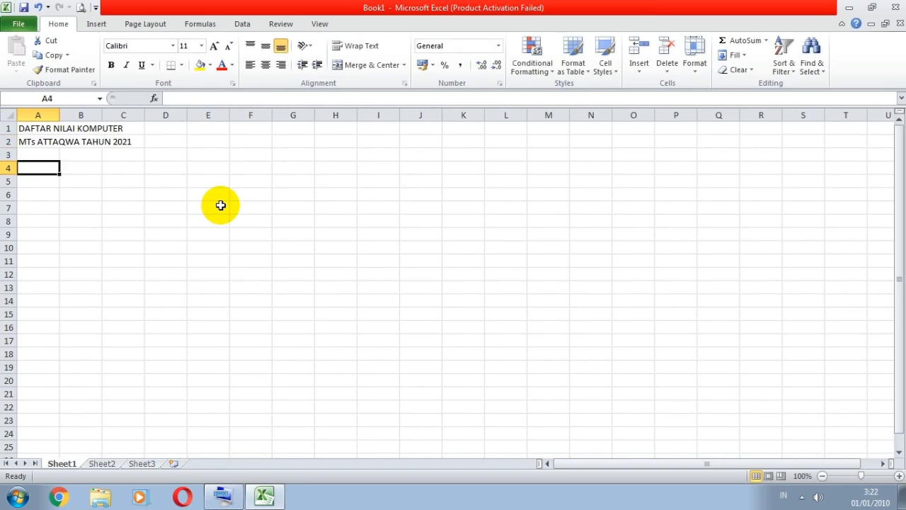
text(NO)
key(Tab)
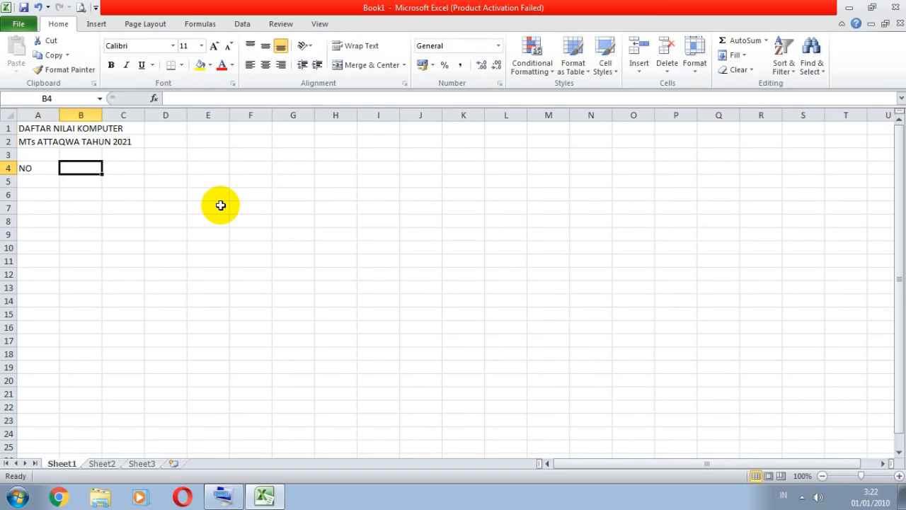
text(NAMA)
key(Tab)
text(NILAAI)
key(BackSpace)
key(BackSpace)
text(I)
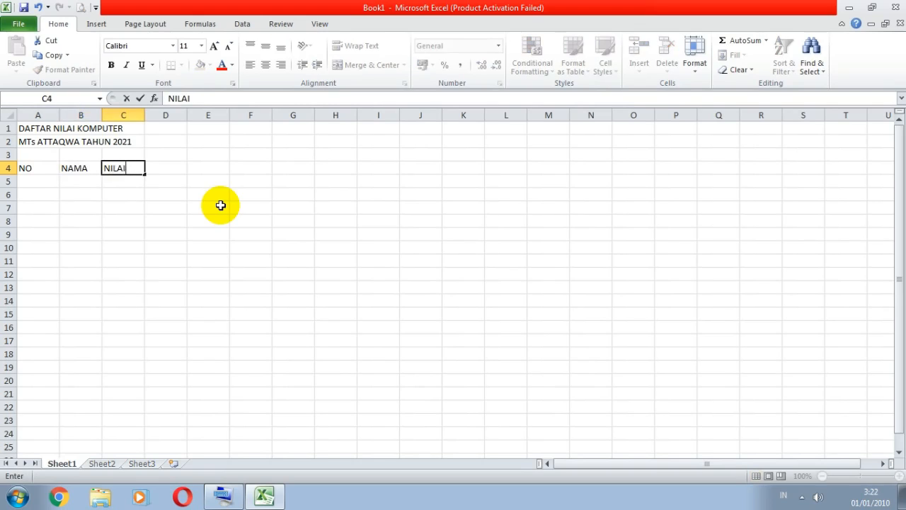
key(Tab)
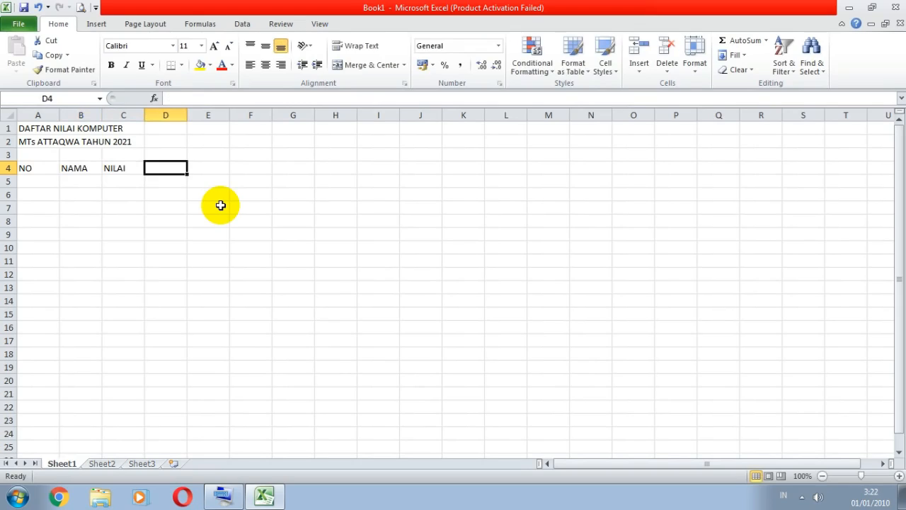
Step: Enter the subject subheadings TIK, MTK and B. INGGRIS in cells C5 to E5, starting beneath NILAI
key(Tab)
key(Tab)
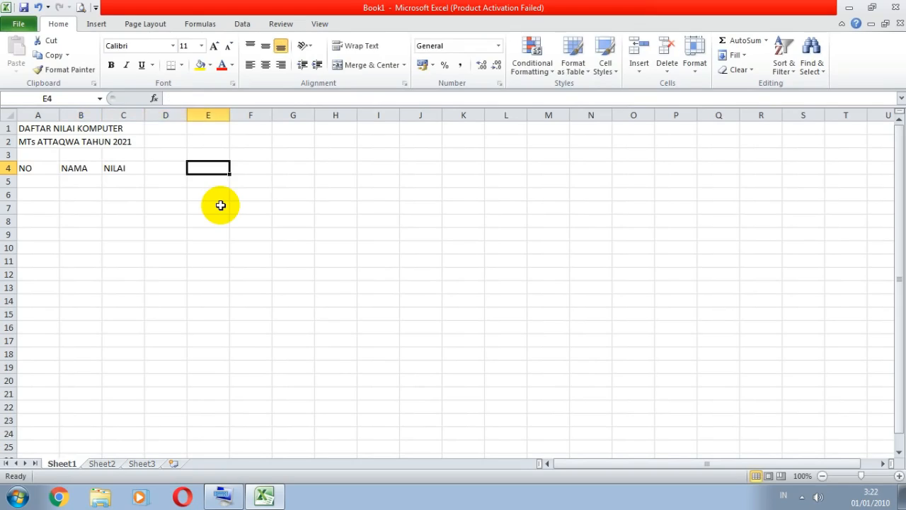
key(Down)
key(Left)
key(Left)
key(Left)
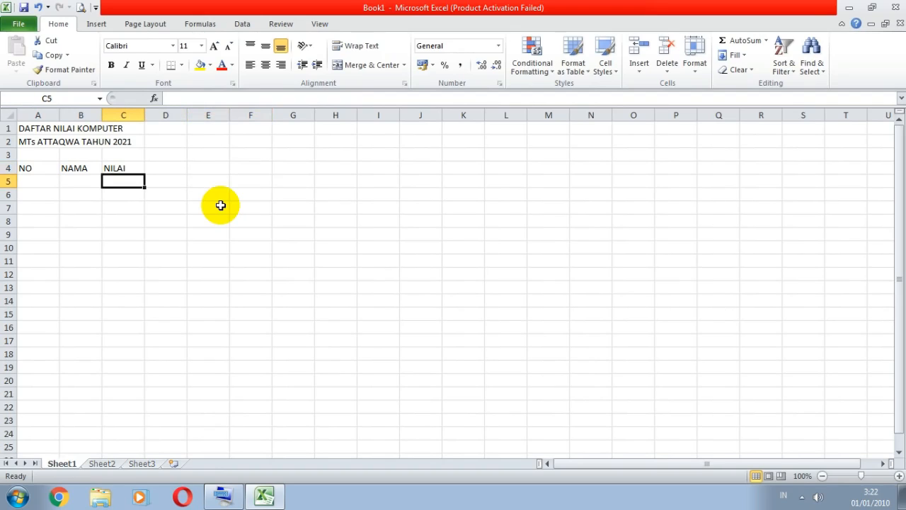
text(TIK)
key(Tab)
text(MTK)
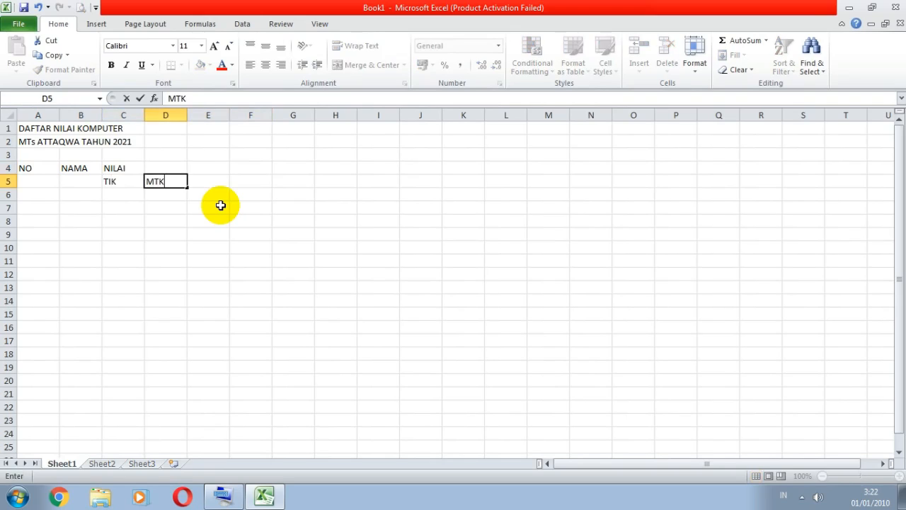
key(Tab)
text(B. I)
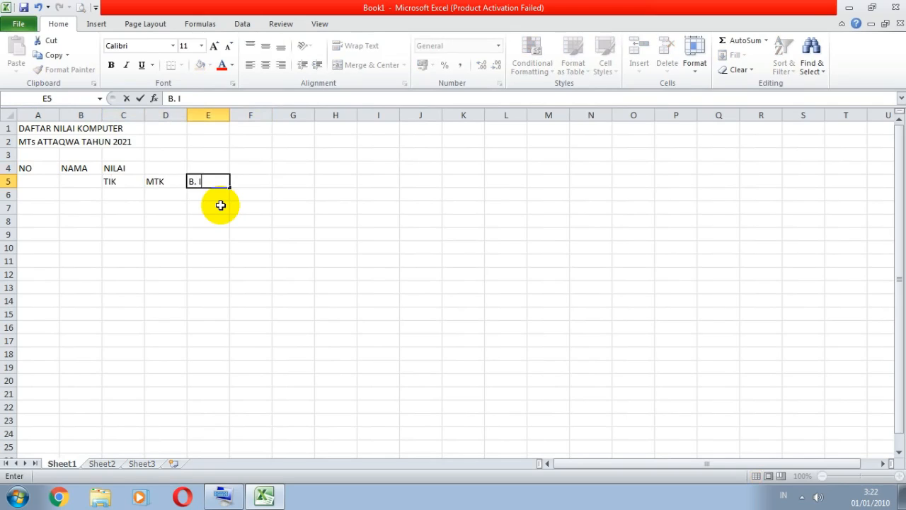
text(NGGRIS)
key(Tab)
Step: Add the headings TOTAL NILAI in F4 and RATA-RATA in G4
key(Up)
text(TOTAAL)
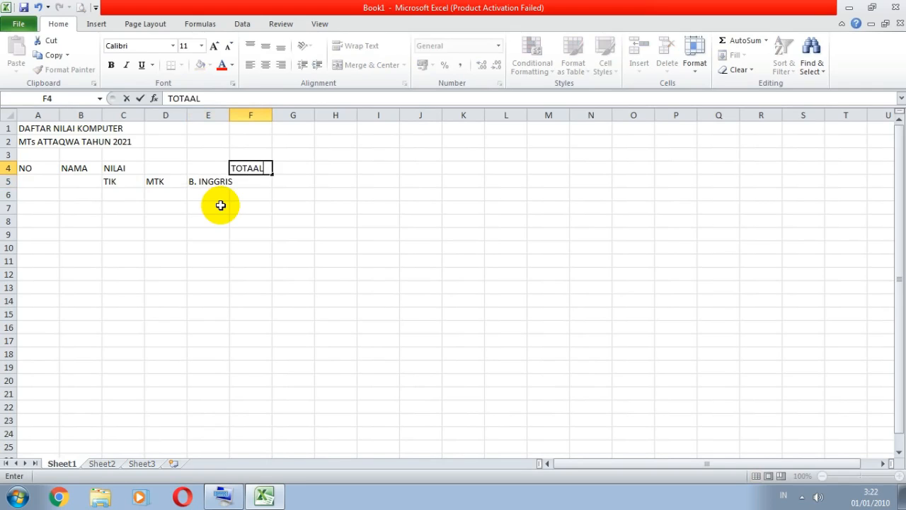
key(BackSpace)
key(BackSpace)
text(L NILAI)
key(Tab)
text(RATA)
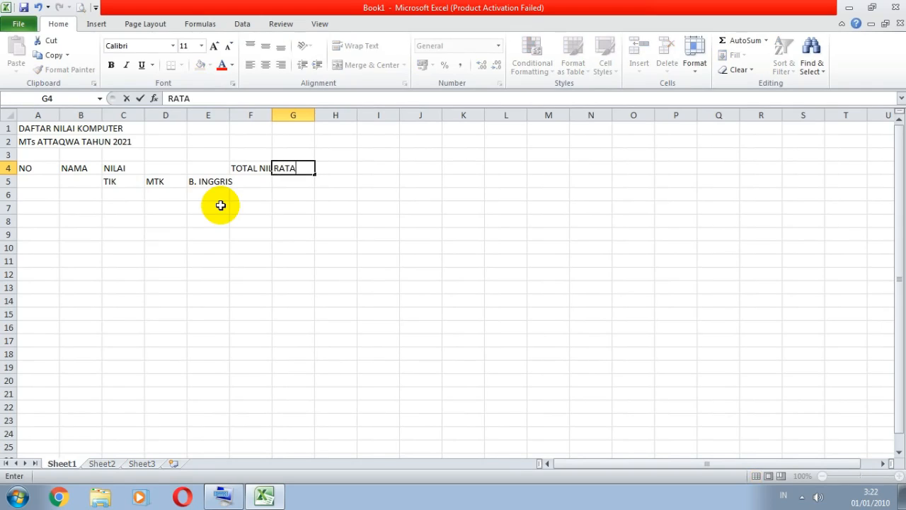
text(-RAATA)
key(BackSpace)
key(BackSpace)
key(BackSpace)
text(TA)
key(Return)
Step: Enter the summary row labels TOTAL NILAI, NILAI TERTINGGI and NILAI TERENDAH in cells A16 to A18
key(Return)
key(Return)
key(Return)
key(Return)
key(Return)
key(Return)
key(Return)
key(Return)
key(Return)
key(Return)
key(Left)
key(Left)
key(Left)
key(Left)
key(Left)
key(Left)
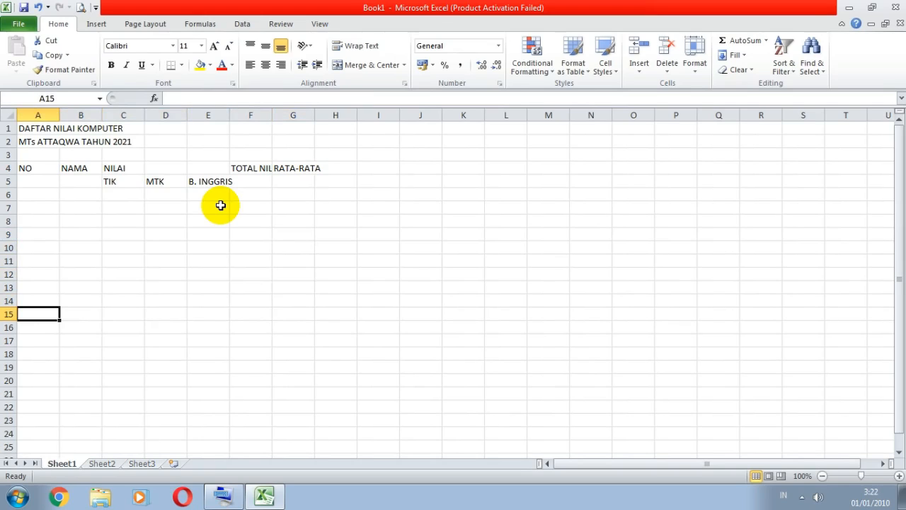
key(Down)
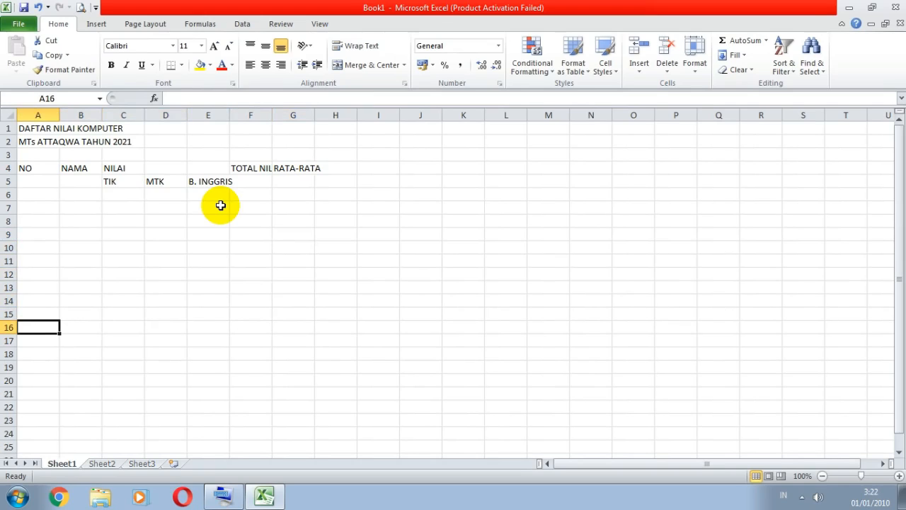
text(TOTAL NILAI)
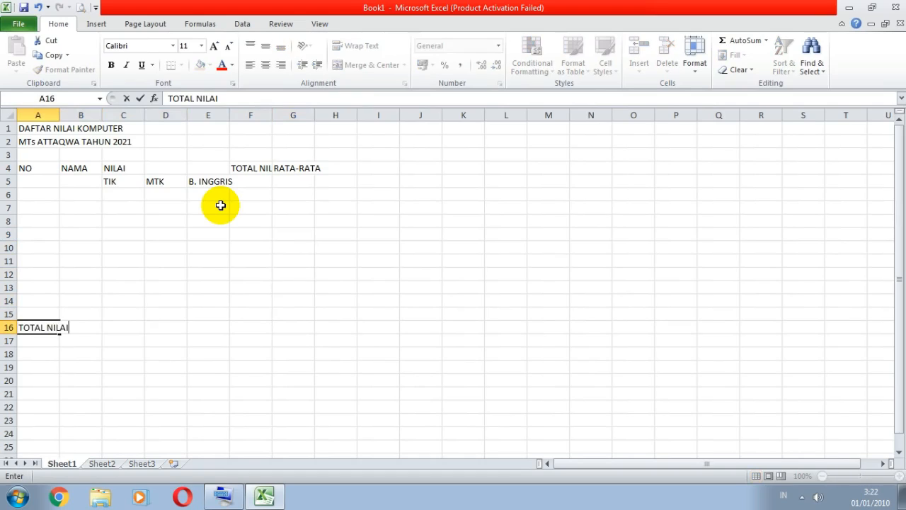
key(Return)
text(NILA)
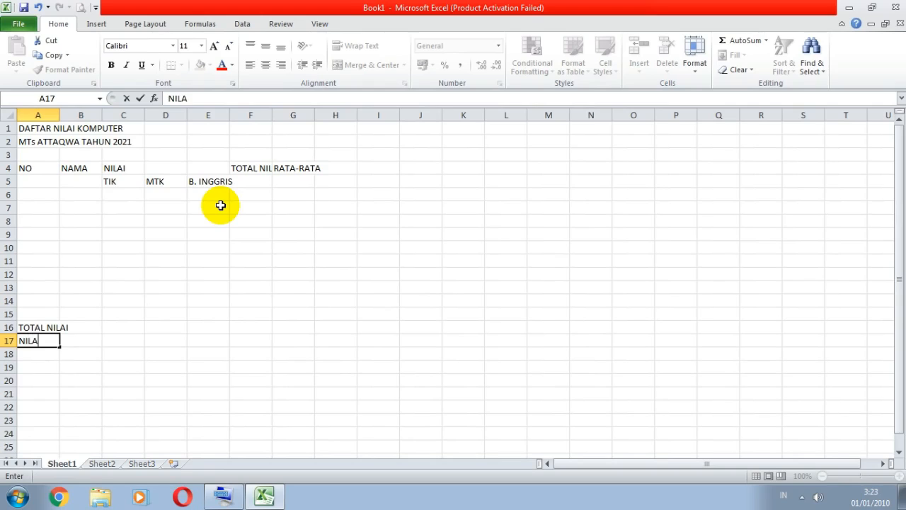
text(I TERTINGGI)
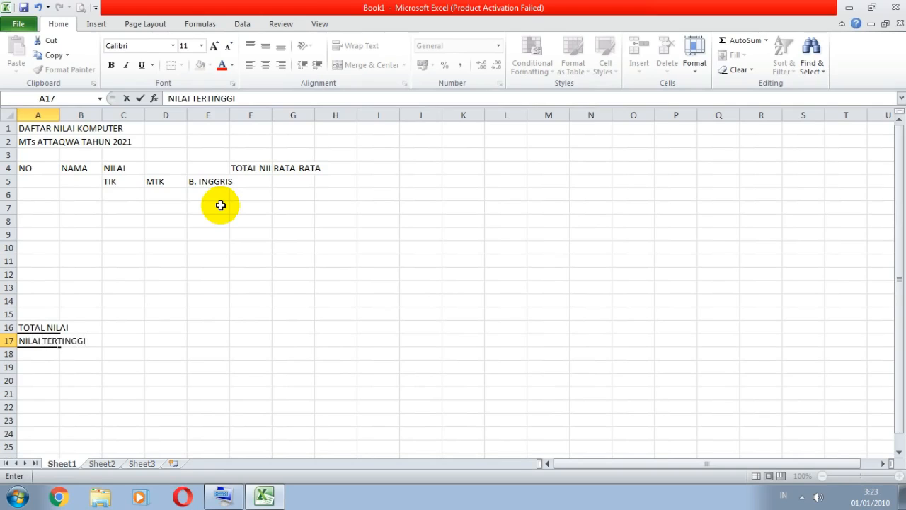
key(Return)
text(NILA)
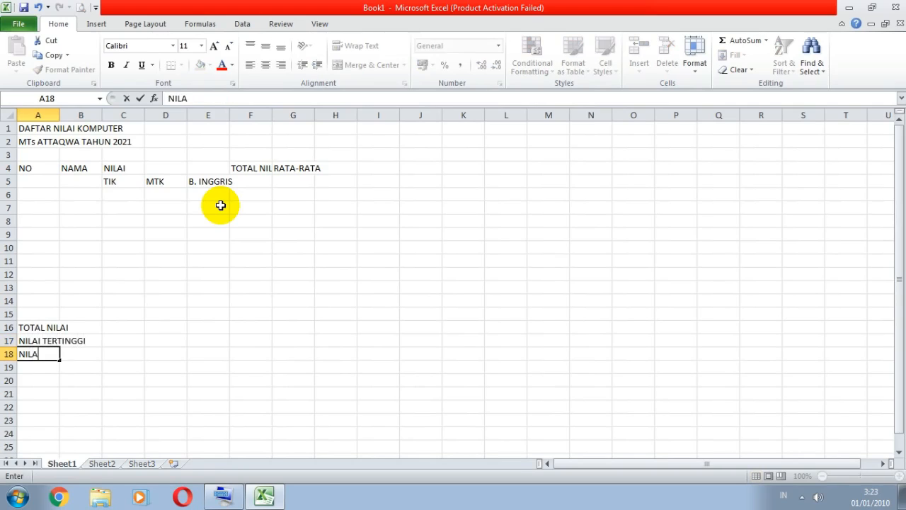
text(I TERENDAH)
key(Return)
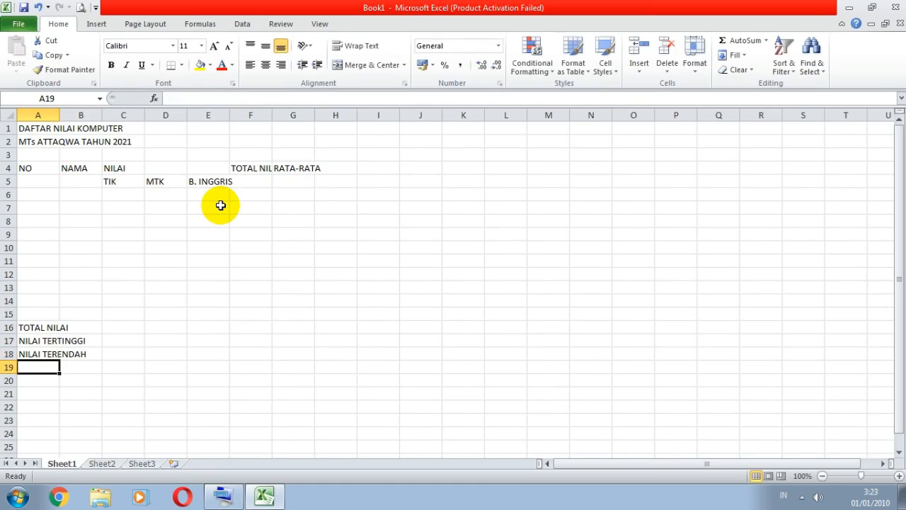
key(Up)
key(Up)
key(Up)
key(Up)
key(Up)
key(Up)
key(Up)
key(Up)
key(Up)
key(Up)
key(Up)
key(Up)
key(Up)
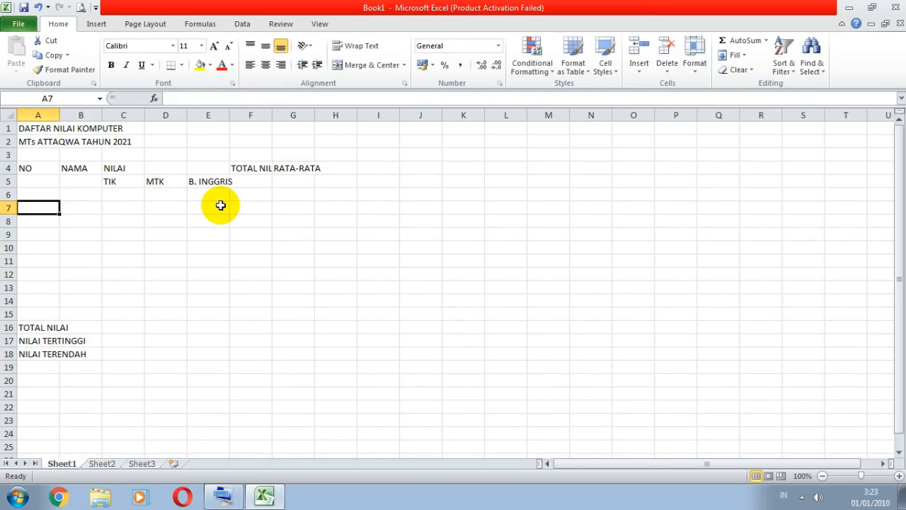
key(Right)
key(Right)
key(Left)
key(Left)
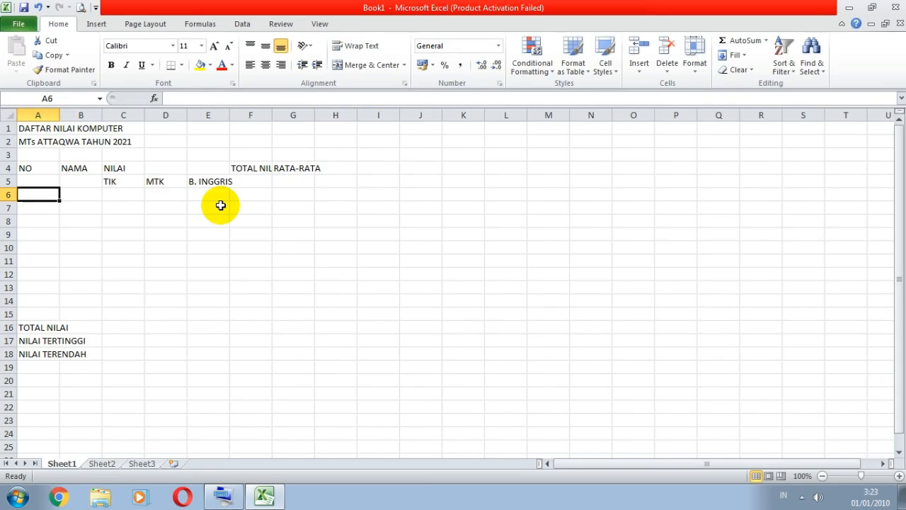
text(1)
key(Return)
text(2)
key(Return)
text(3)
key(Return)
key(Up)
key(Up)
key(Up)
key(shift+Down)
key(shift+Down)
key(Delete)
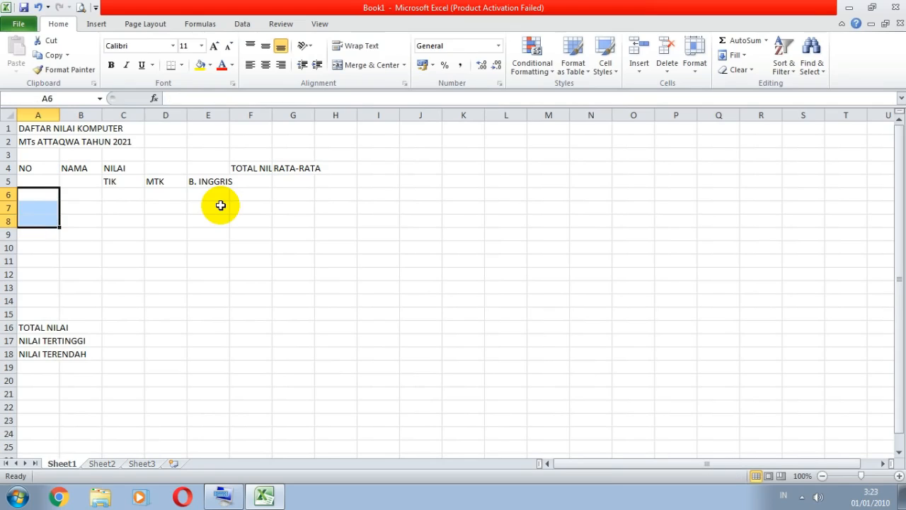
Step: Enter 1 and 2 in A6 and A7 under NO, and extend the number series down to A14
key(Right)
key(Left)
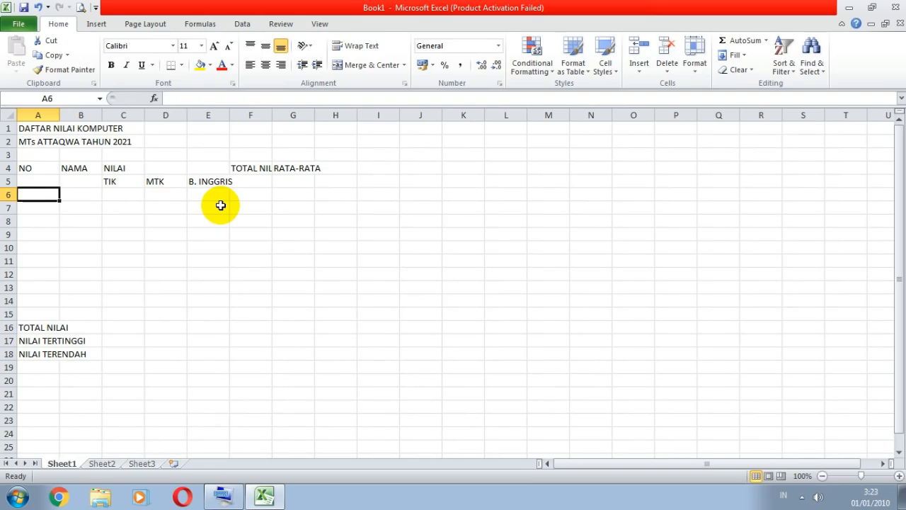
text(1)
key(Return)
text(2)
key(Return)
key(Return)
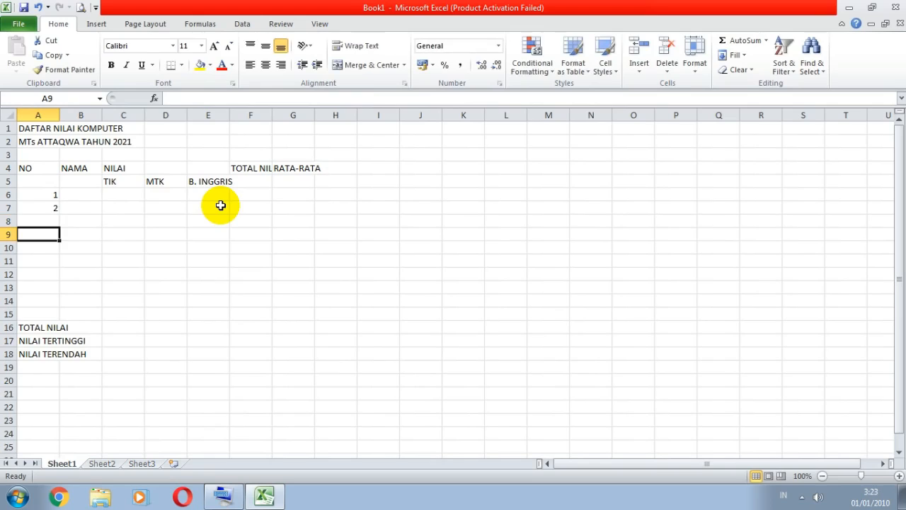
click(53, 193)
drag(53, 194, 53, 204)
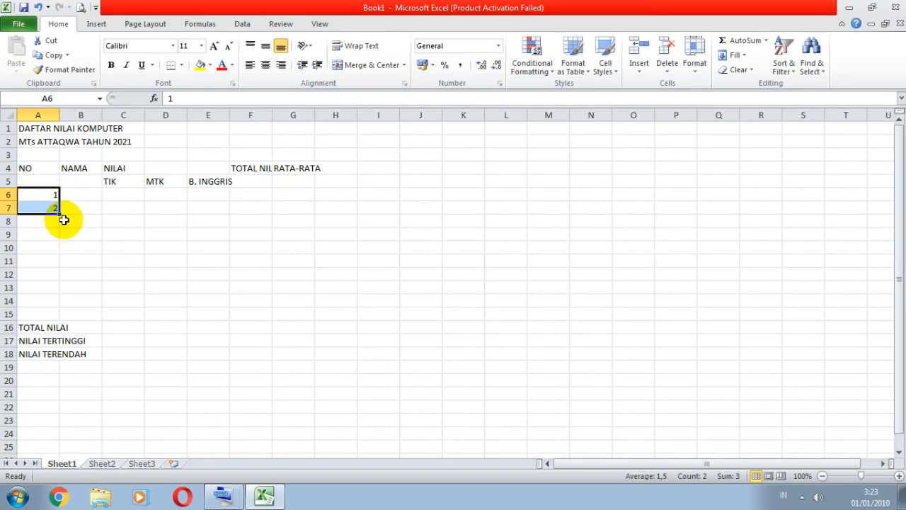
drag(60, 215, 62, 304)
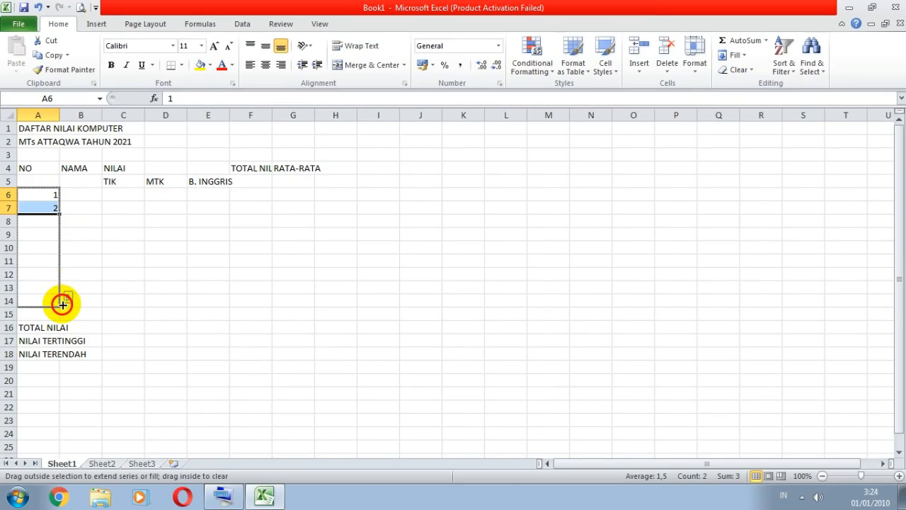
drag(62, 304, 62, 305)
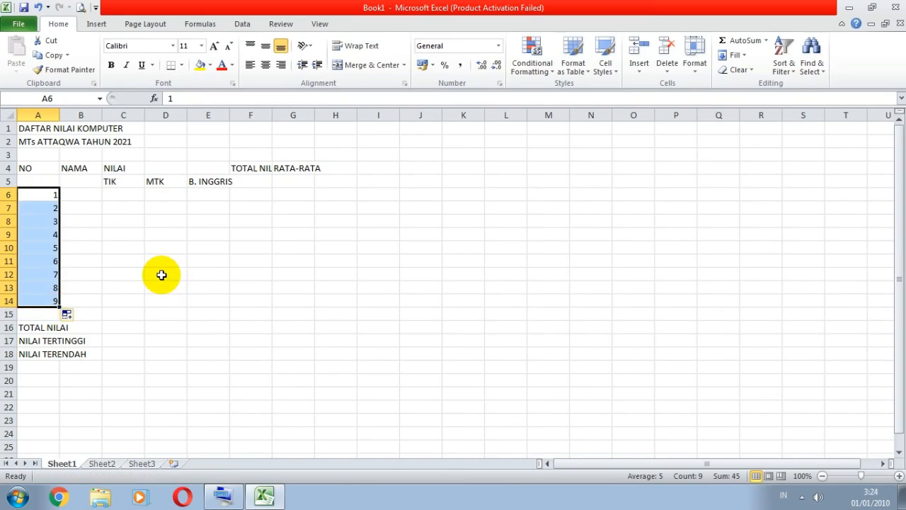
Step: Fill the NAMA column from B6 to B14 with the letters A through I, one per row
click(95, 193)
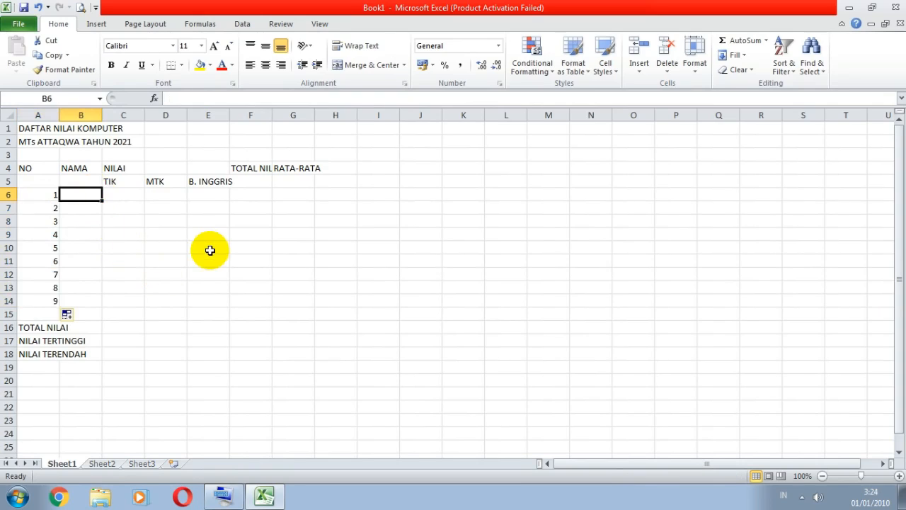
text(A)
key(Return)
text(B)
key(Return)
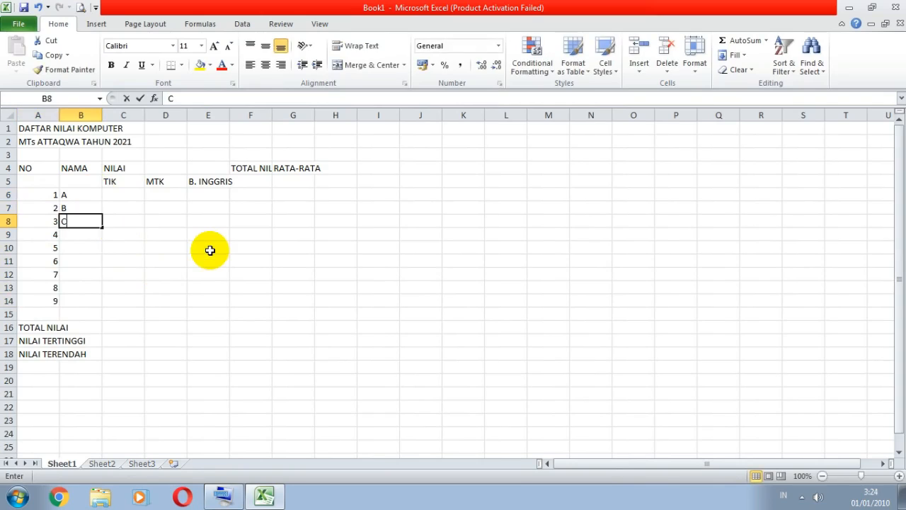
text(C)
key(Return)
text(D)
key(Return)
text(E)
key(Return)
text(F)
key(Return)
text(G)
key(Return)
text(H)
key(Return)
text(I)
key(Return)
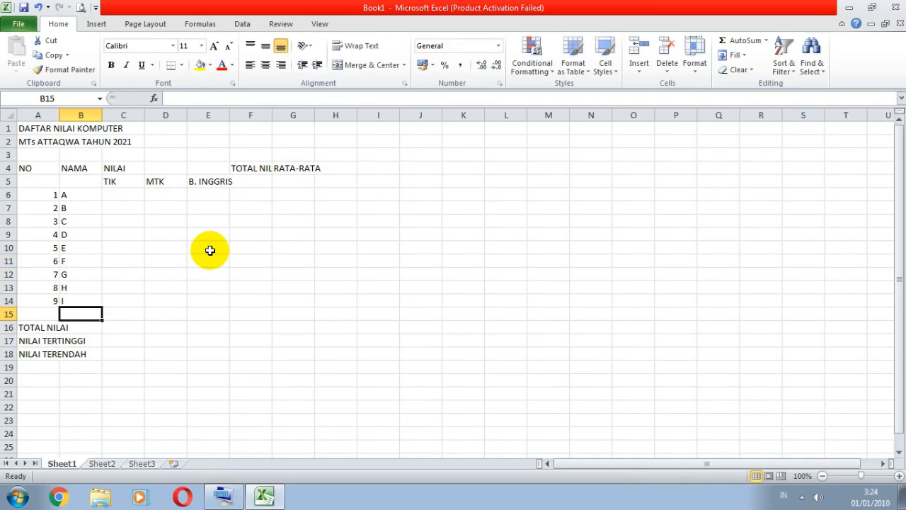
Step: Extend the heading in B4 to "NAMA SISWA"
click(87, 165)
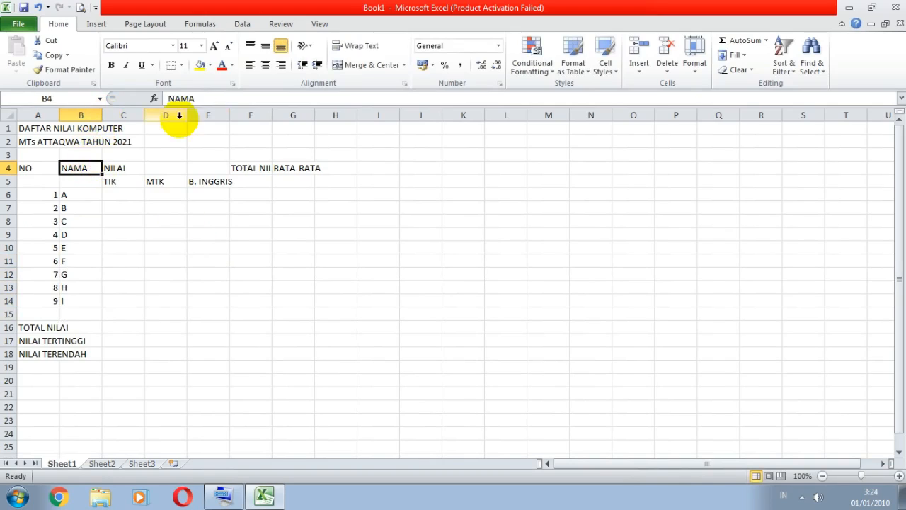
click(212, 98)
text(SISWA)
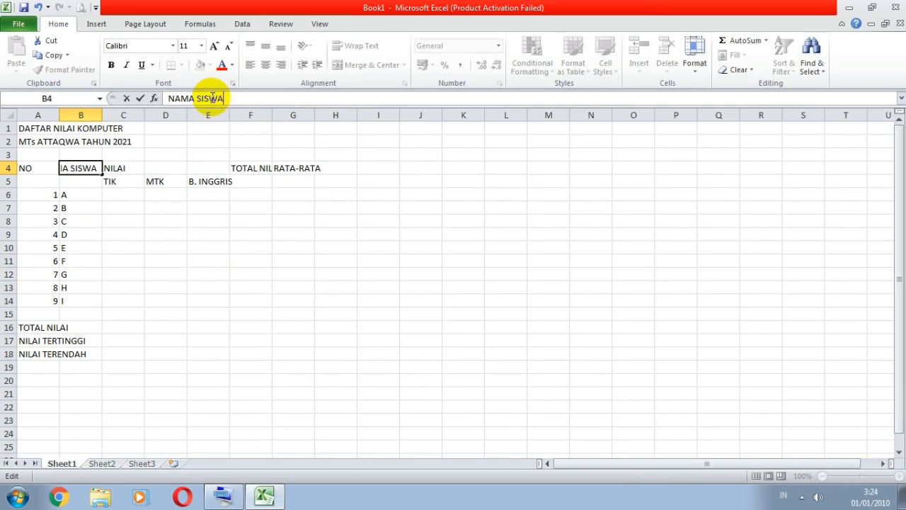
key(Return)
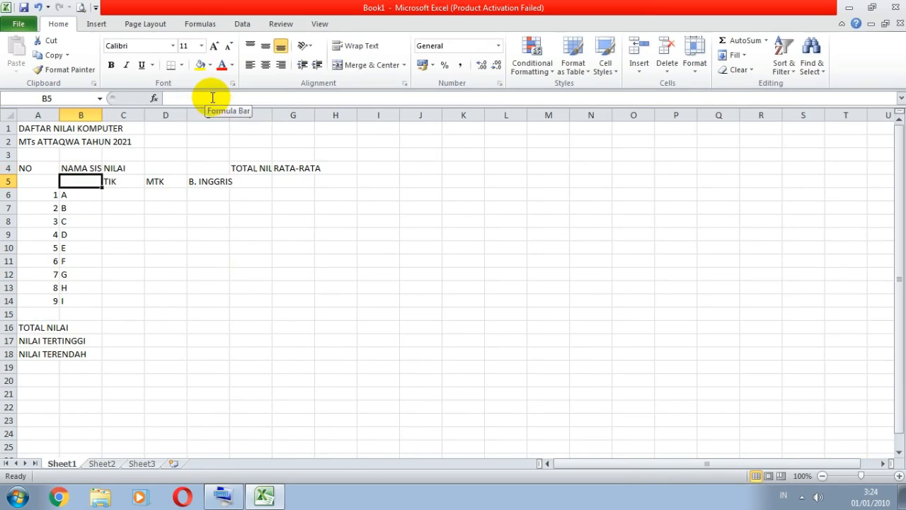
Step: Enter the TIK scores 80, 85, 80, 75, 90, 86, 84, 89 and 76 in cells C6 to C14
key(Down)
key(Right)
text(80)
key(Return)
text(85)
key(Return)
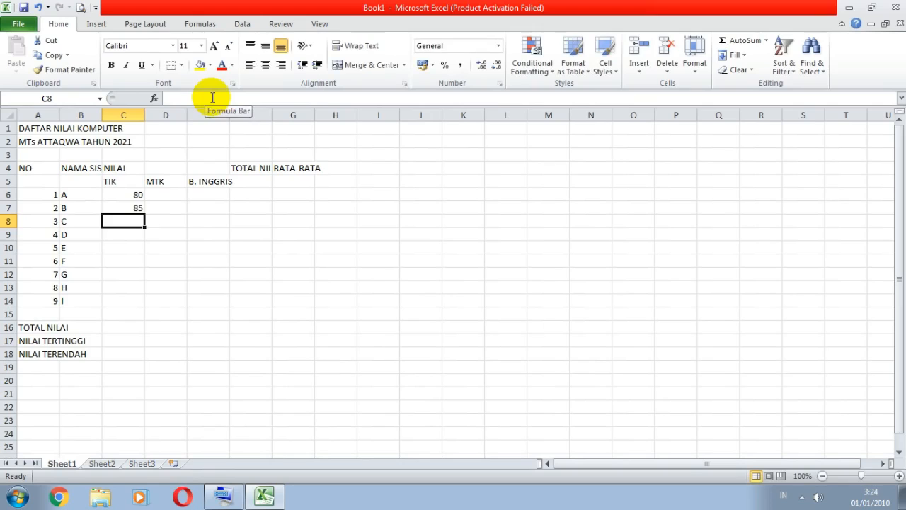
text(80)
key(Return)
text(75)
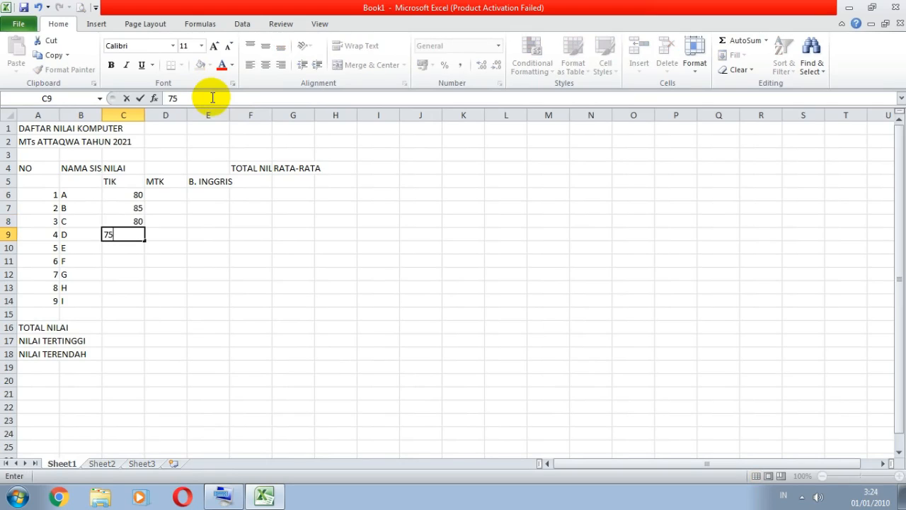
key(Return)
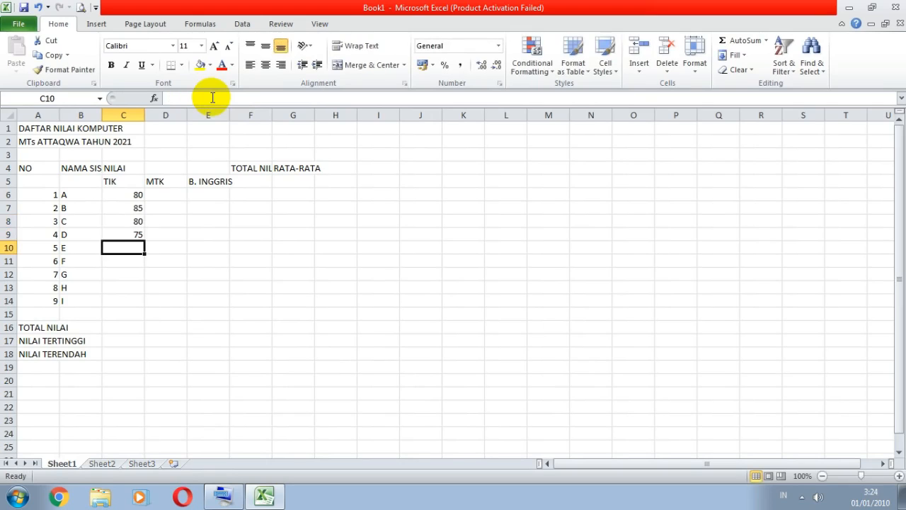
text(90)
key(Return)
text(8)
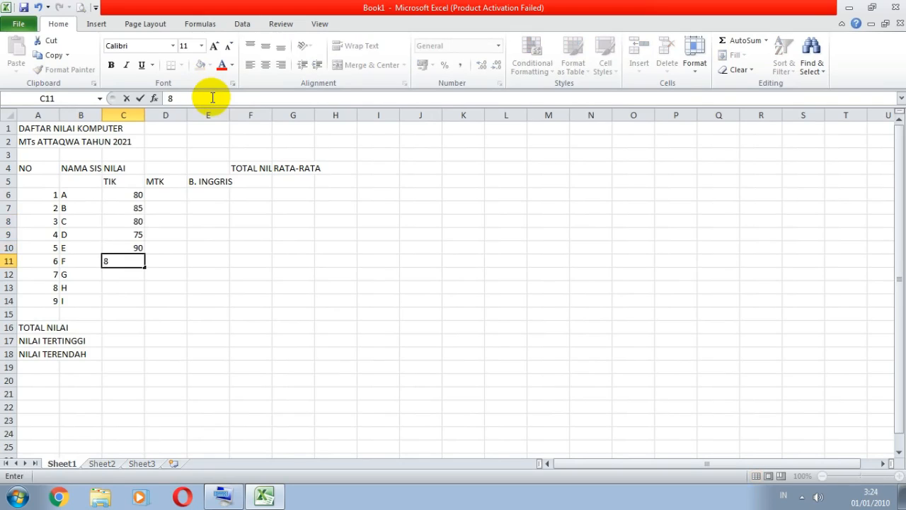
text(6)
key(Return)
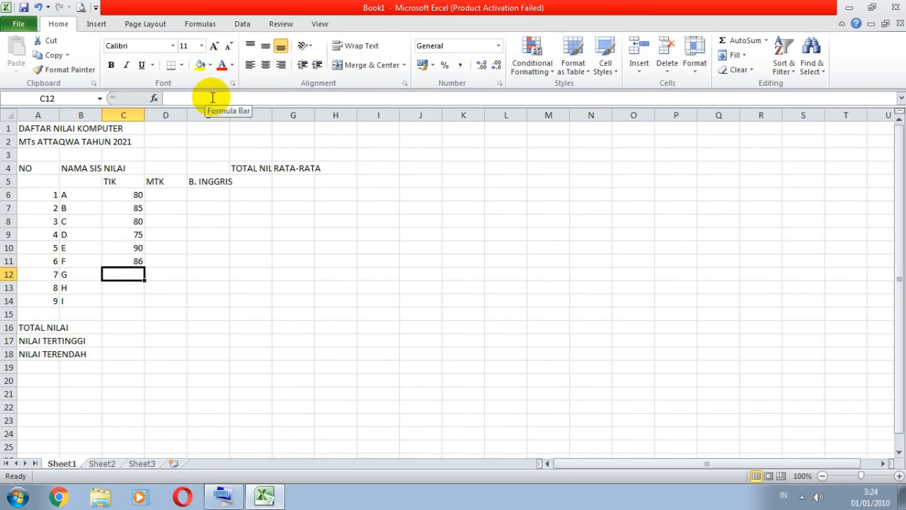
text(84)
key(Return)
text(89)
key(Return)
text(76)
key(Right)
Step: Enter the MTK scores 80, 89, 92, 75, 76, 84, 90, 85 and 70 in cells D6 to D14
key(Up)
key(Up)
key(Up)
key(Up)
key(Up)
key(Up)
key(Up)
key(Up)
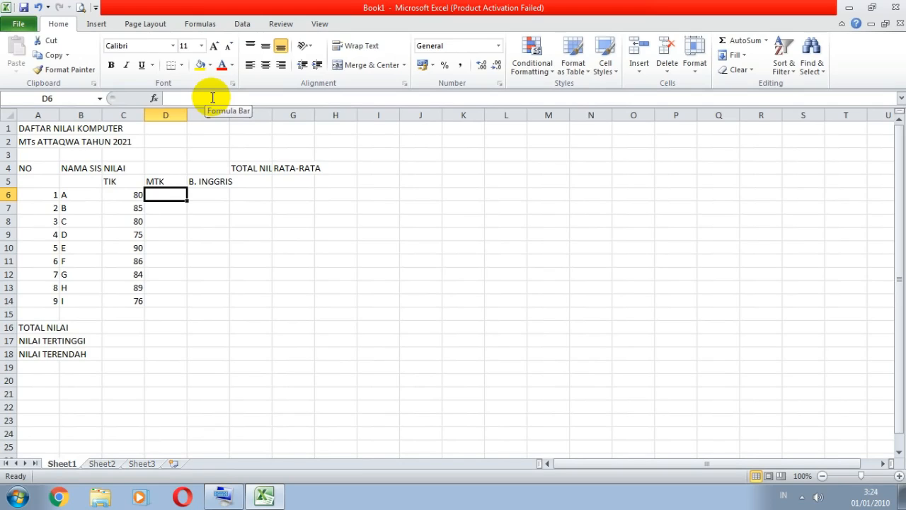
text(80)
key(Return)
text(89)
key(Return)
text(92)
key(Return)
text(75)
key(Return)
text(7)
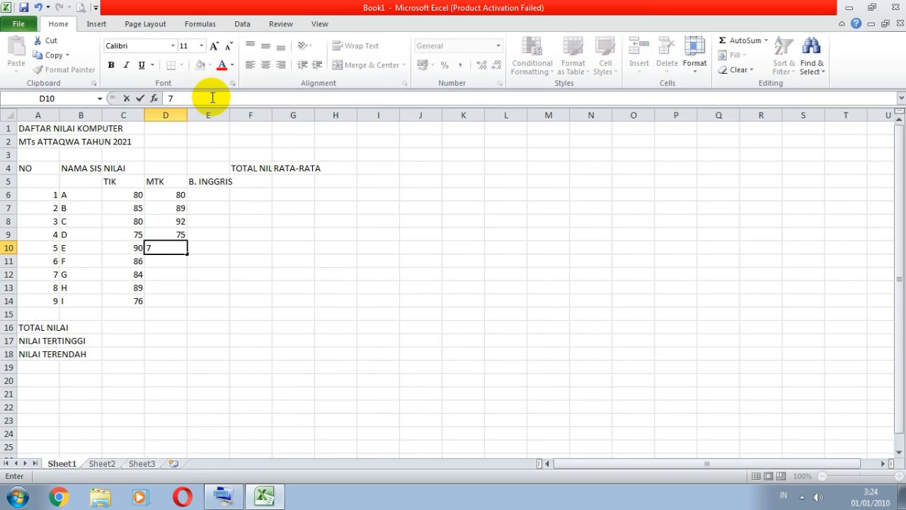
text(6)
key(Return)
text(84)
key(Return)
text(90)
key(Return)
text(85)
key(Return)
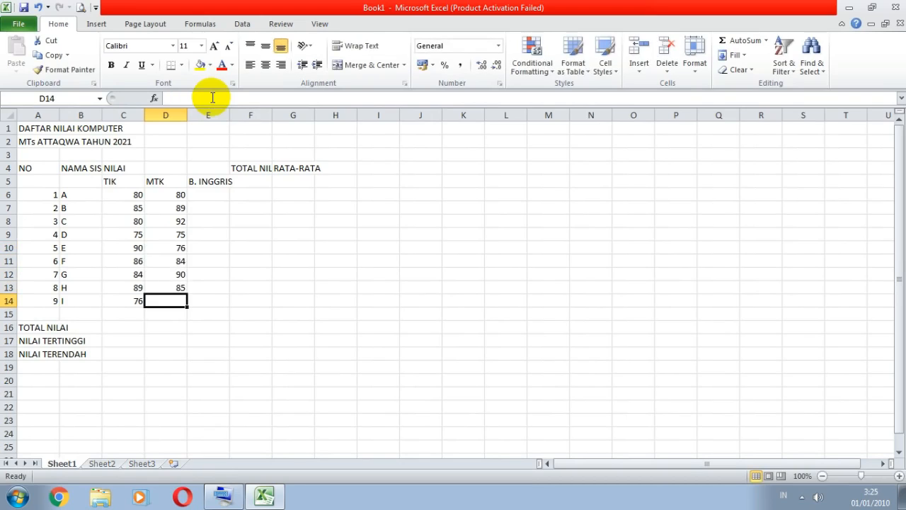
text(70)
key(Right)
Step: Enter the B. INGGRIS scores 94, 84, 85, 75, 80, 75, 70, 90 and 80 in cells E6 to E14
key(Up)
key(Up)
key(Up)
key(Up)
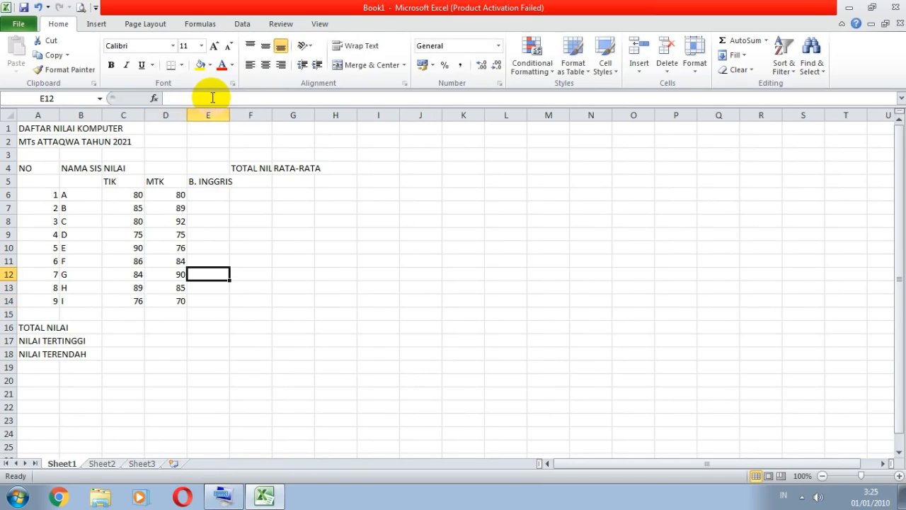
key(Up)
key(Up)
key(Up)
key(Up)
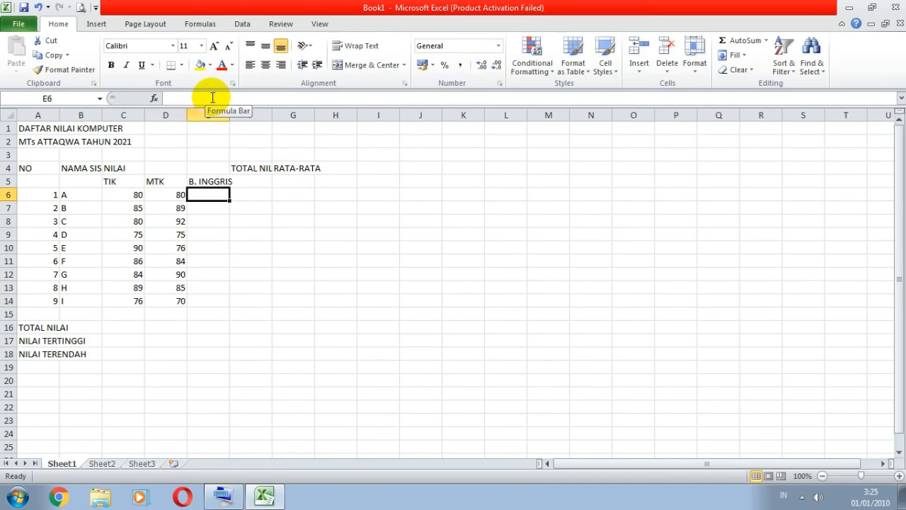
text(9)
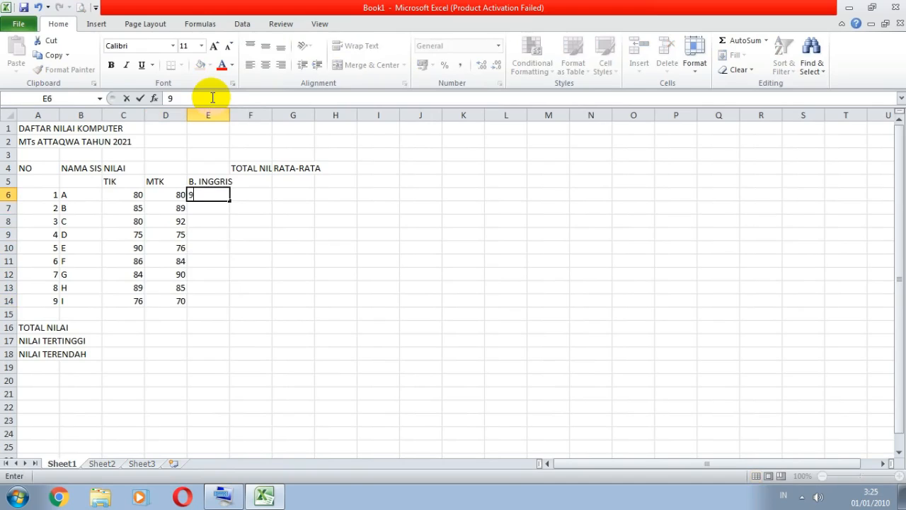
text(4)
key(Return)
text(84)
key(Return)
text(85)
key(Return)
text(75)
key(Return)
text(80)
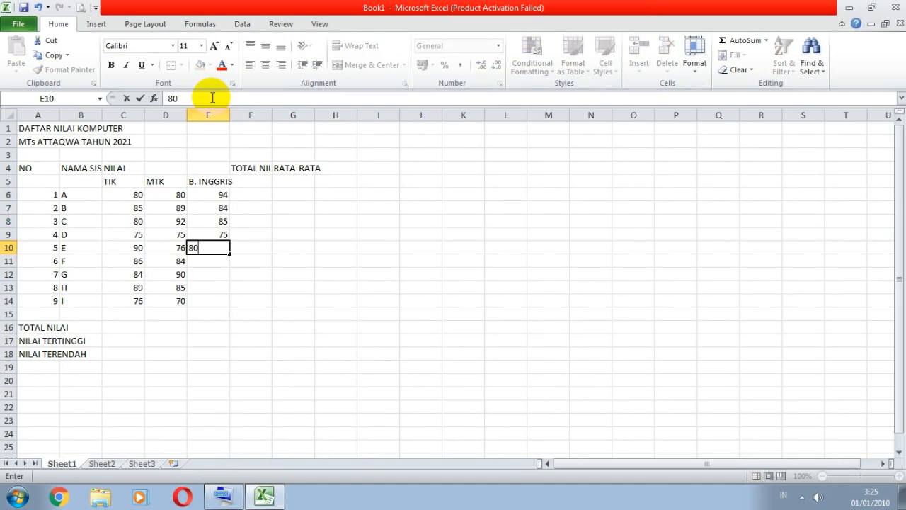
key(Return)
text(75)
key(Return)
text(70)
key(Return)
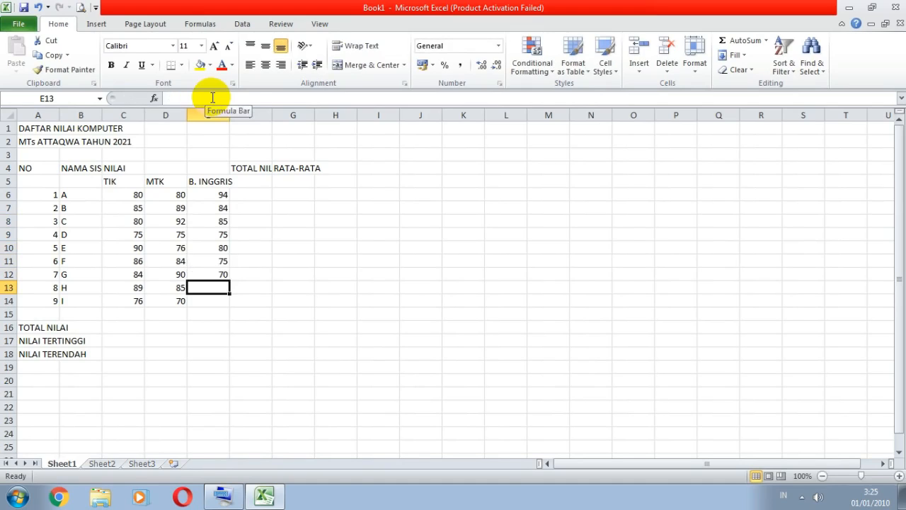
text(90)
key(Return)
text(80)
key(Return)
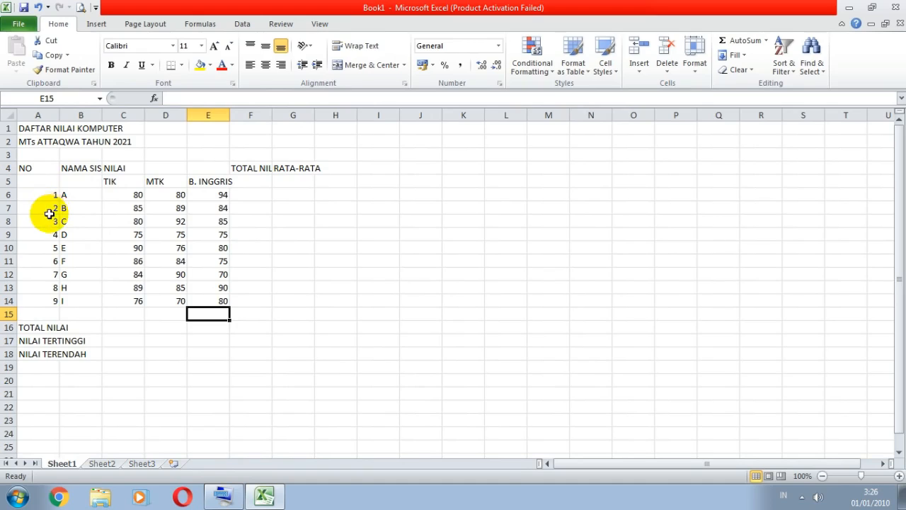
Step: Fit the column widths to the headings by narrowing columns A, C and D and widening columns B, E, F and G
drag(61, 111, 41, 114)
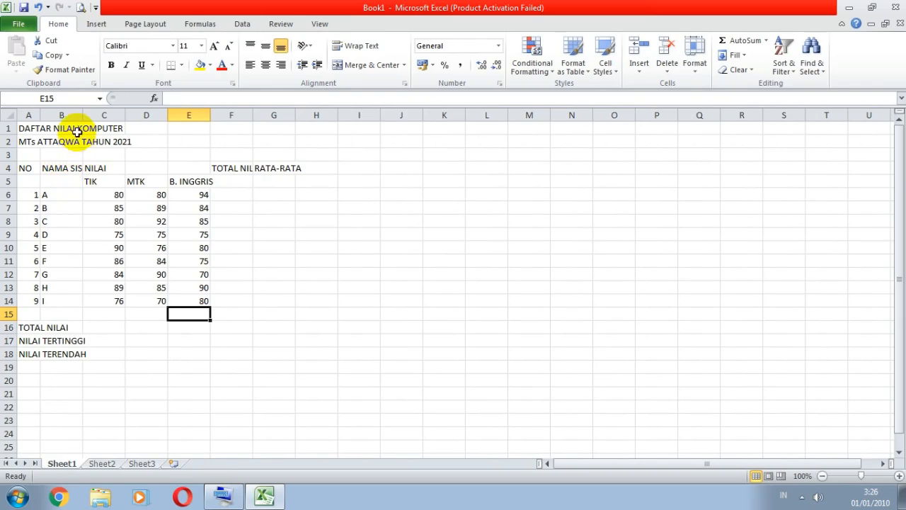
drag(83, 112, 144, 116)
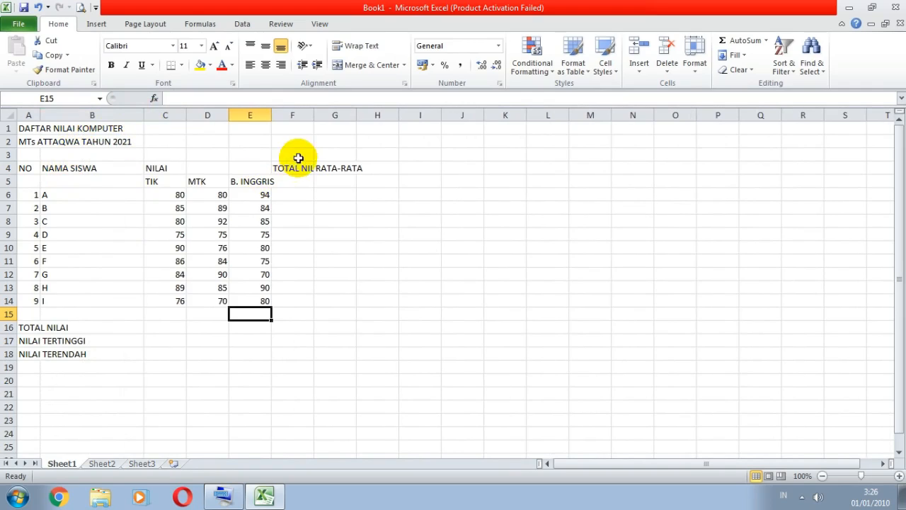
drag(314, 113, 405, 114)
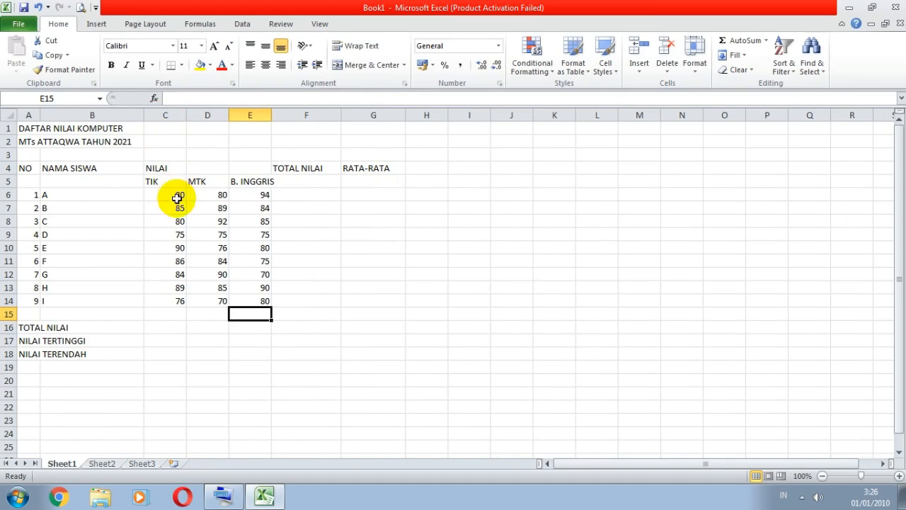
drag(187, 115, 211, 116)
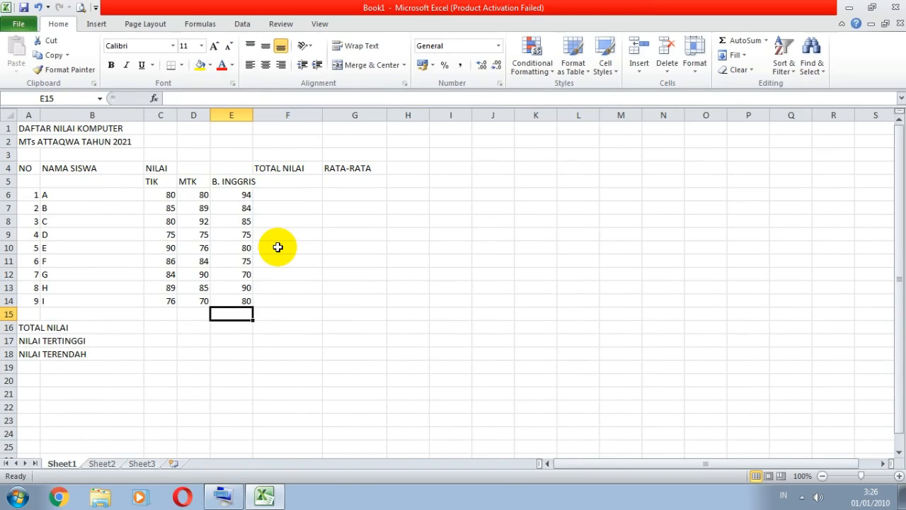
drag(253, 114, 262, 114)
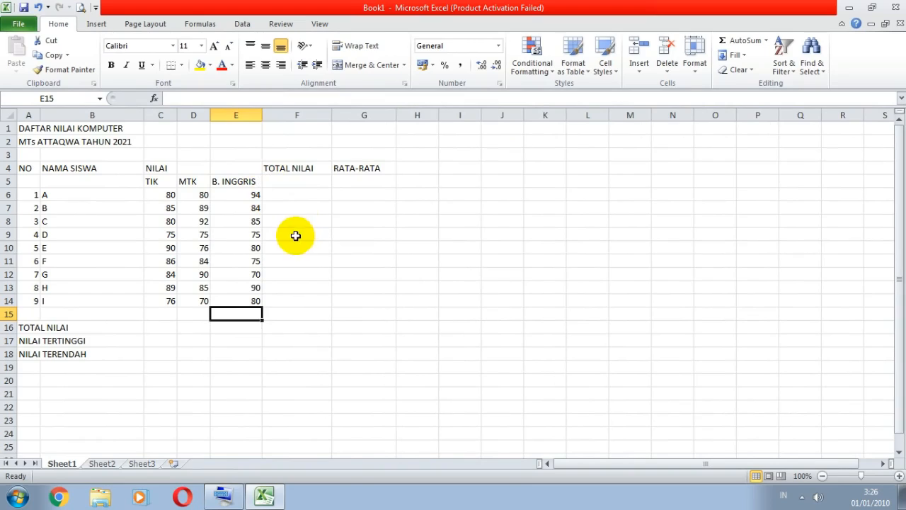
click(293, 195)
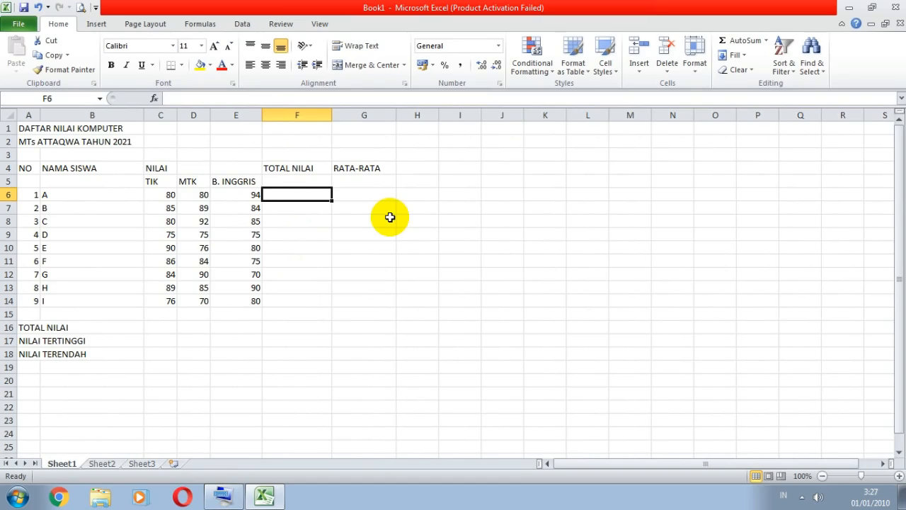
click(167, 195)
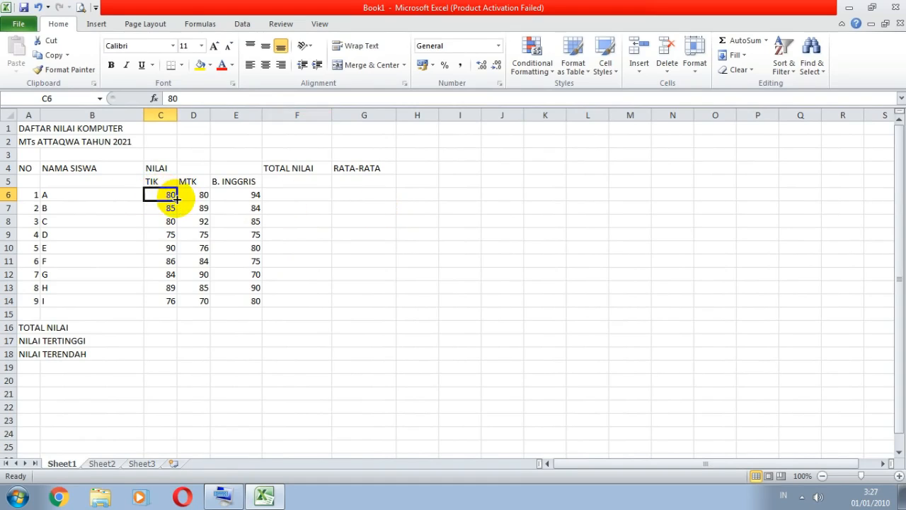
click(198, 195)
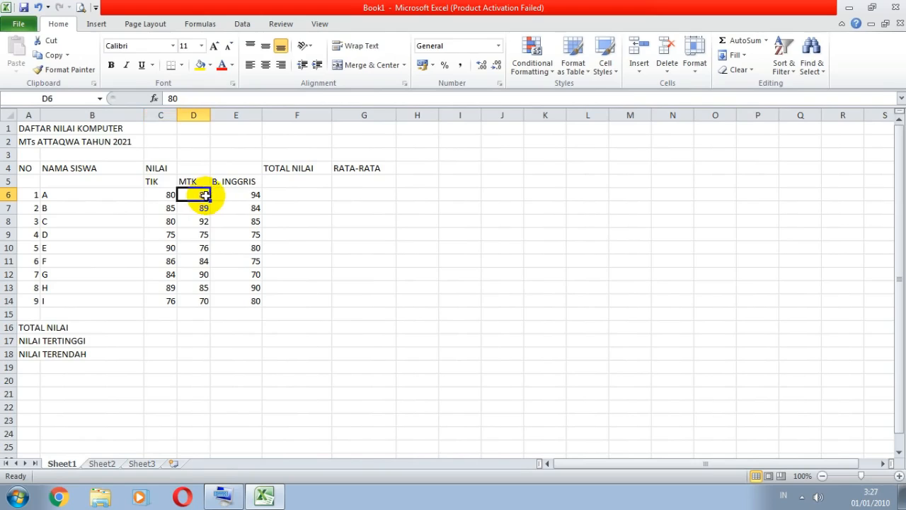
click(248, 196)
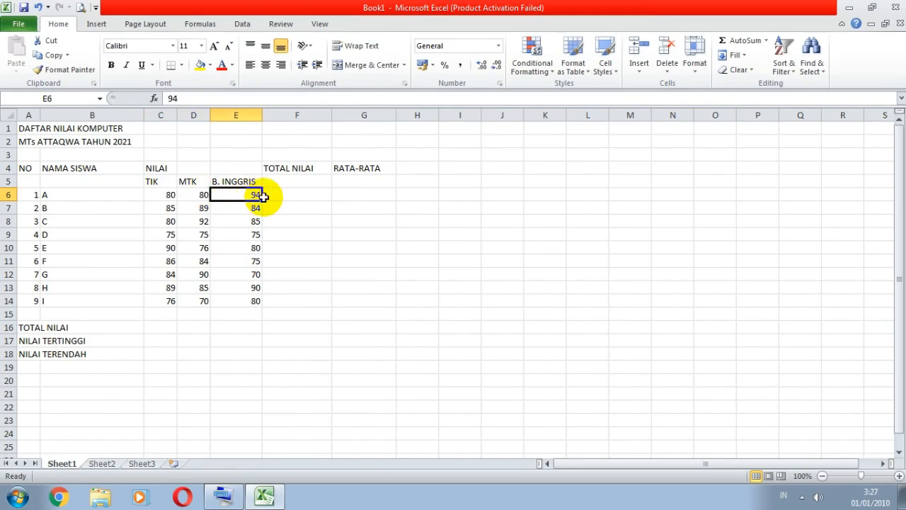
Step: Total student A's three subject scores in F6 under TOTAL NILAI with the formula =SUM(C6:E6)
click(299, 193)
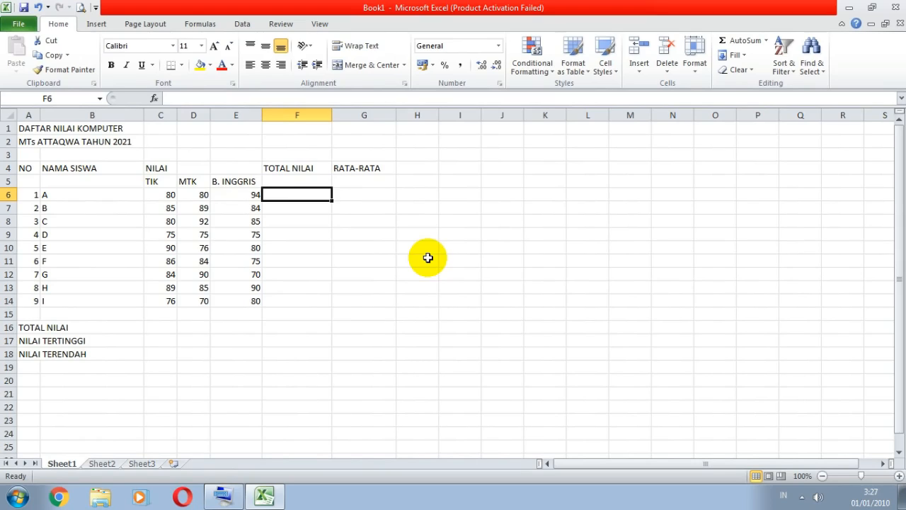
text(-)
key(BackSpace)
text(=)
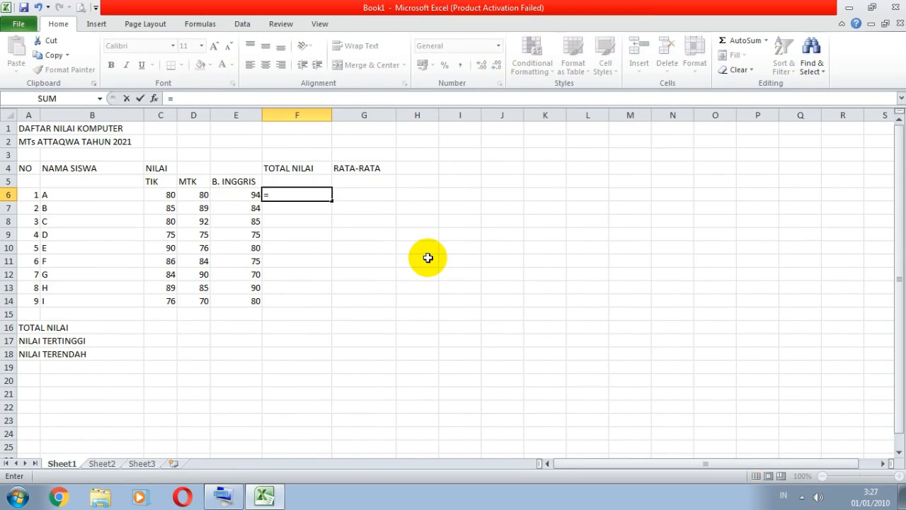
text(SUM)
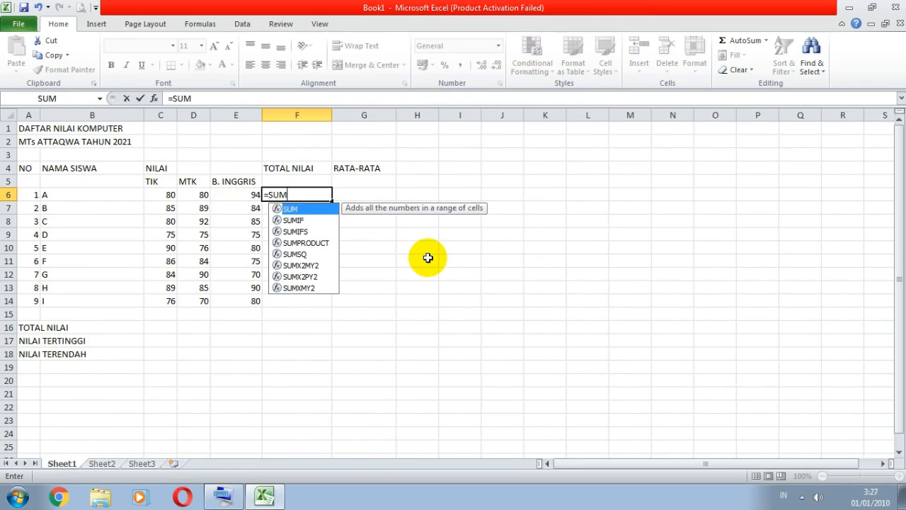
text(()
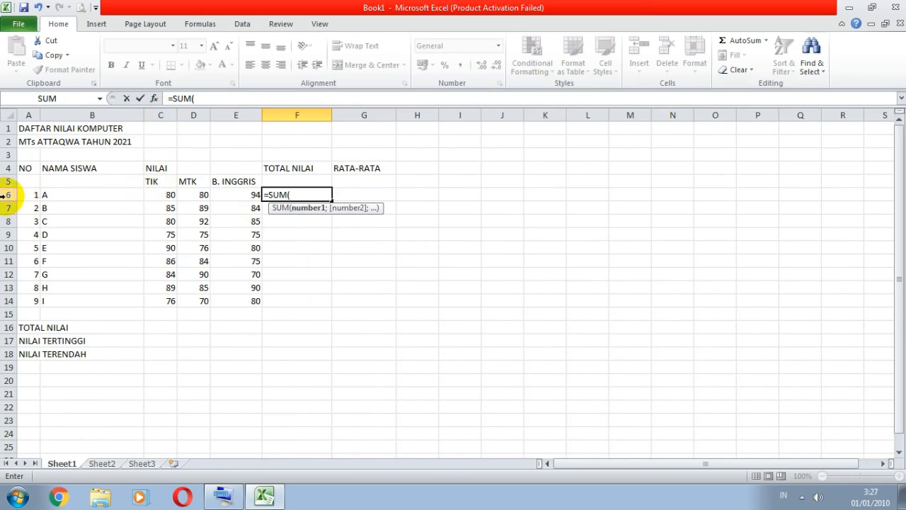
text(C)
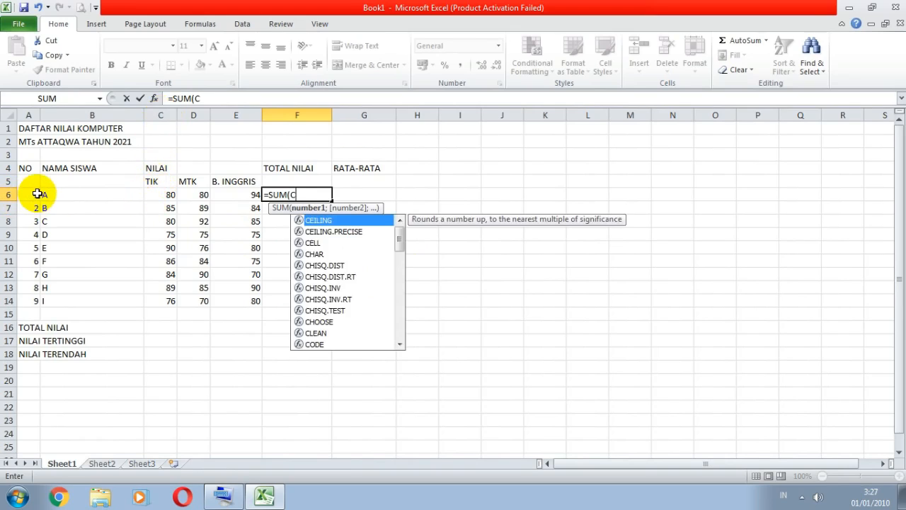
text(6:)
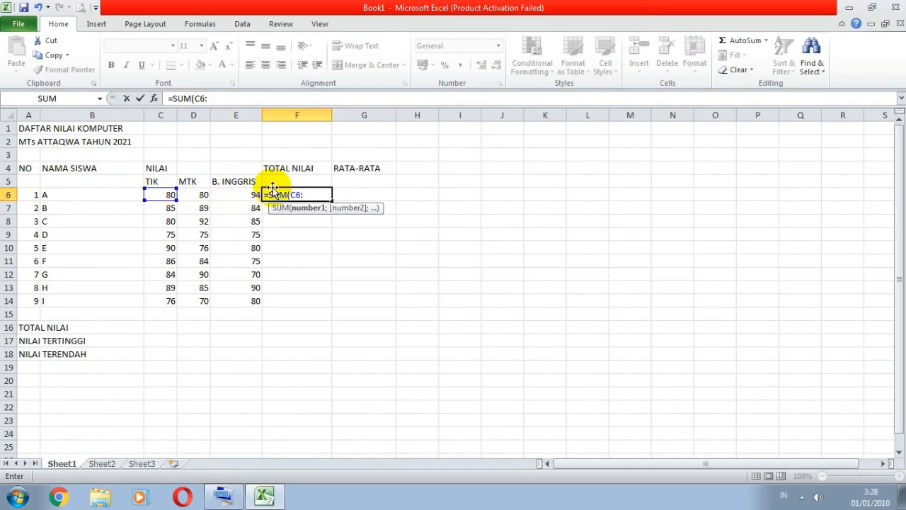
text(F6)
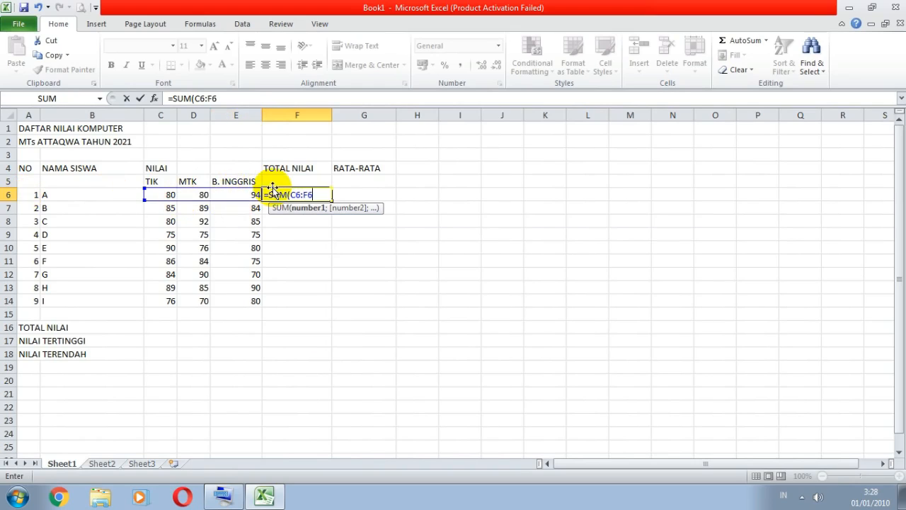
key(BackSpace)
key(BackSpace)
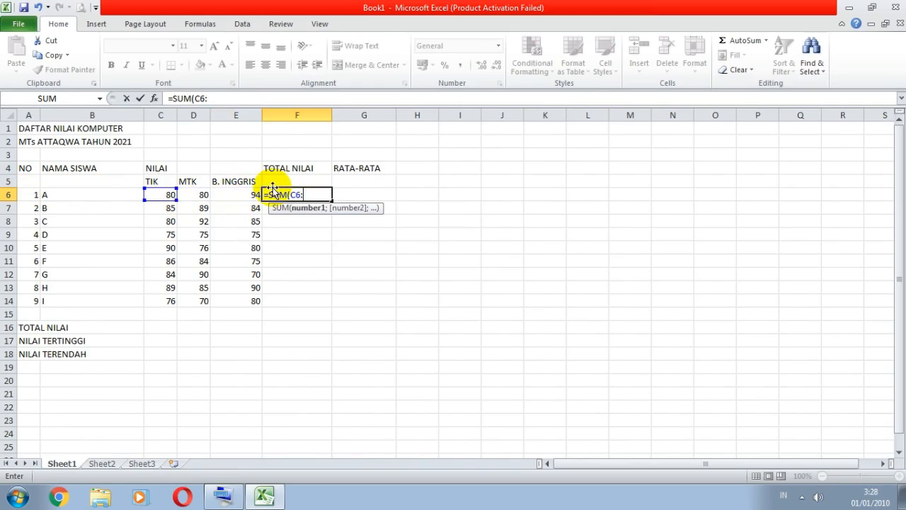
text(E)
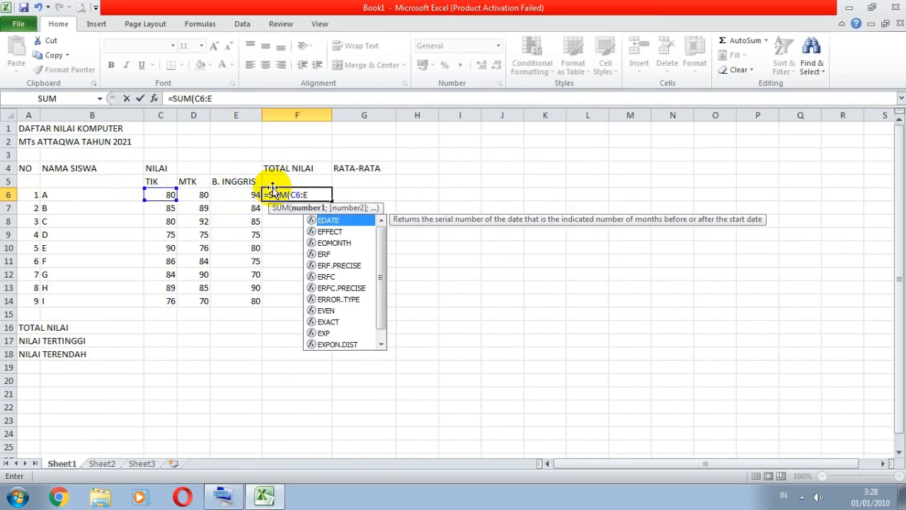
text(6)
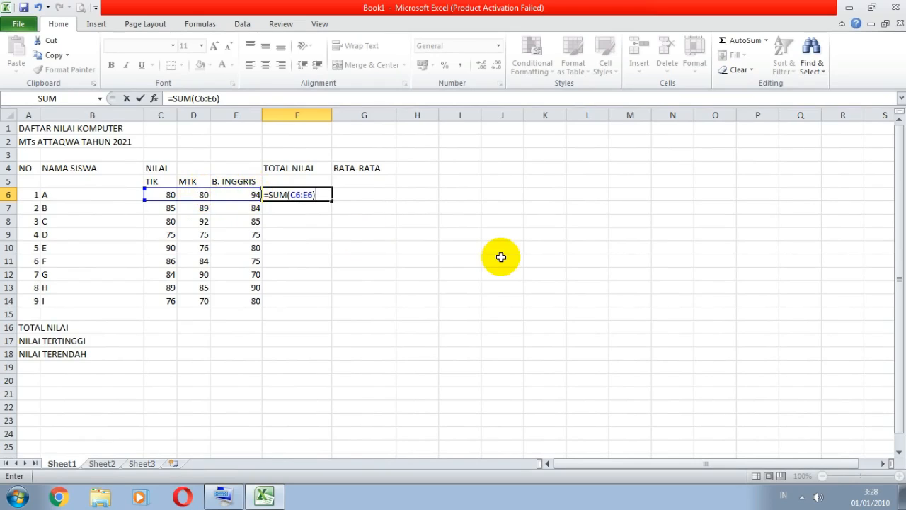
key(Return)
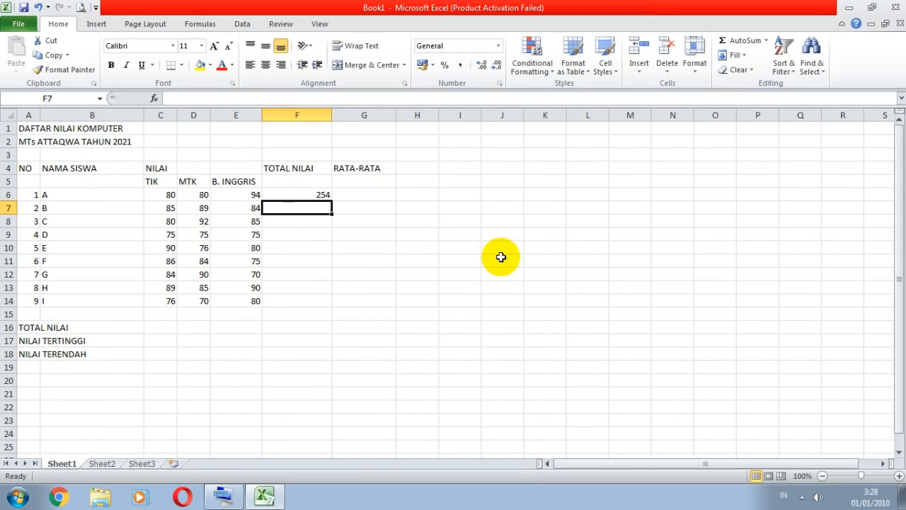
click(173, 195)
click(206, 196)
click(243, 193)
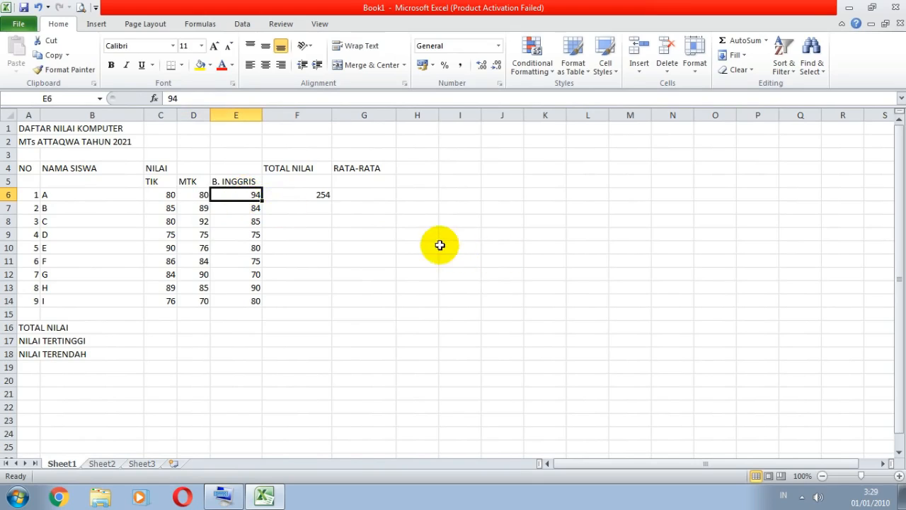
click(314, 193)
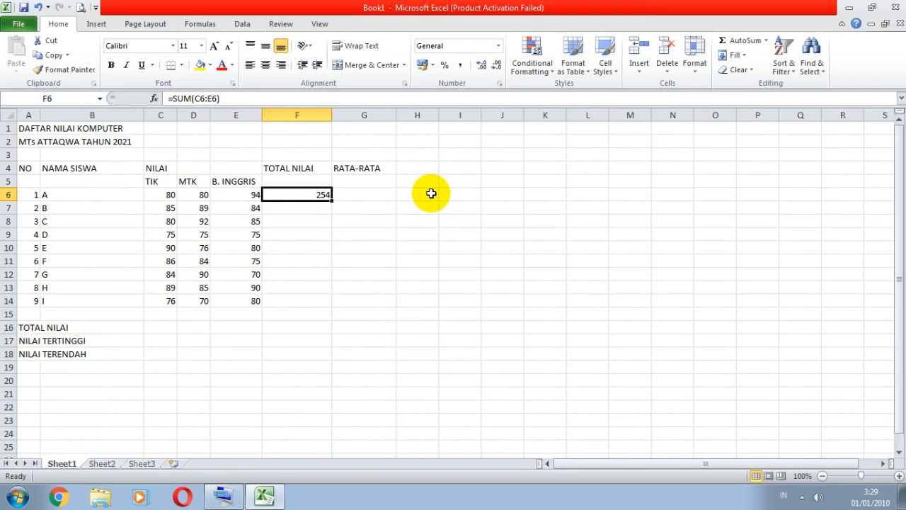
click(301, 216)
click(303, 222)
click(307, 236)
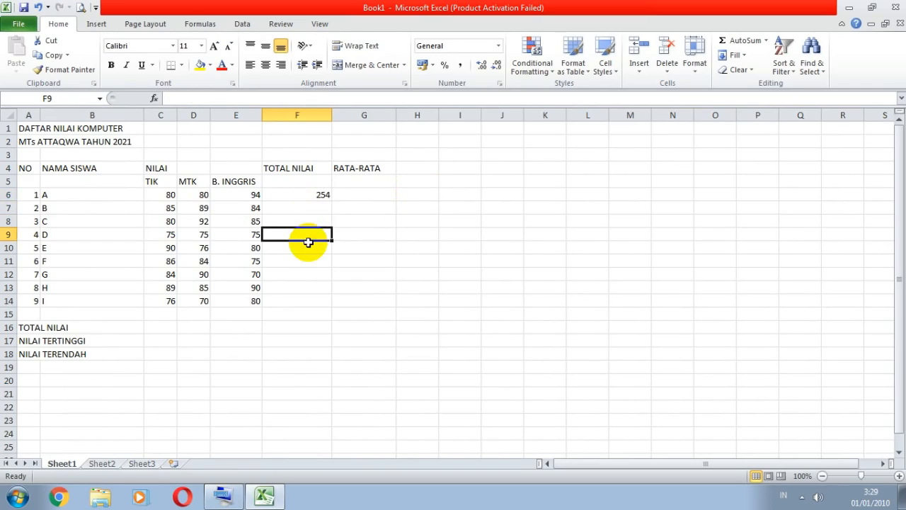
click(303, 245)
drag(318, 208, 313, 298)
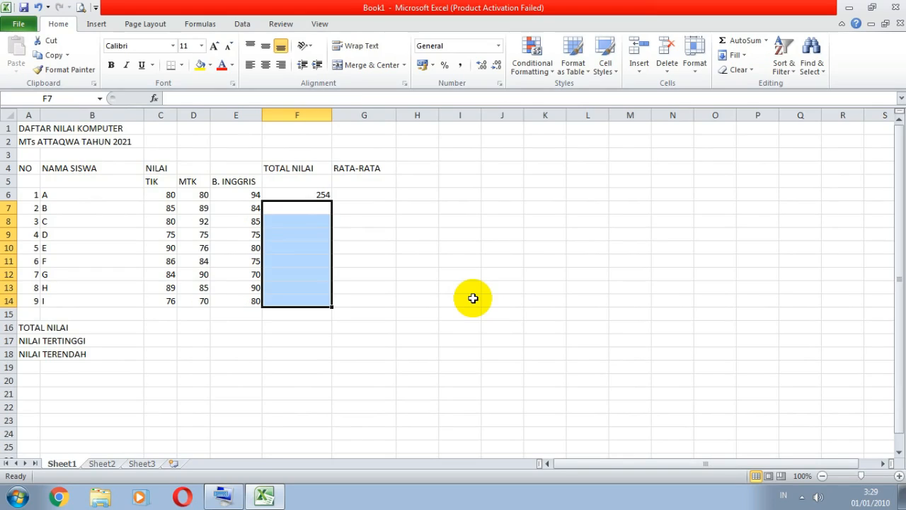
click(382, 235)
click(310, 192)
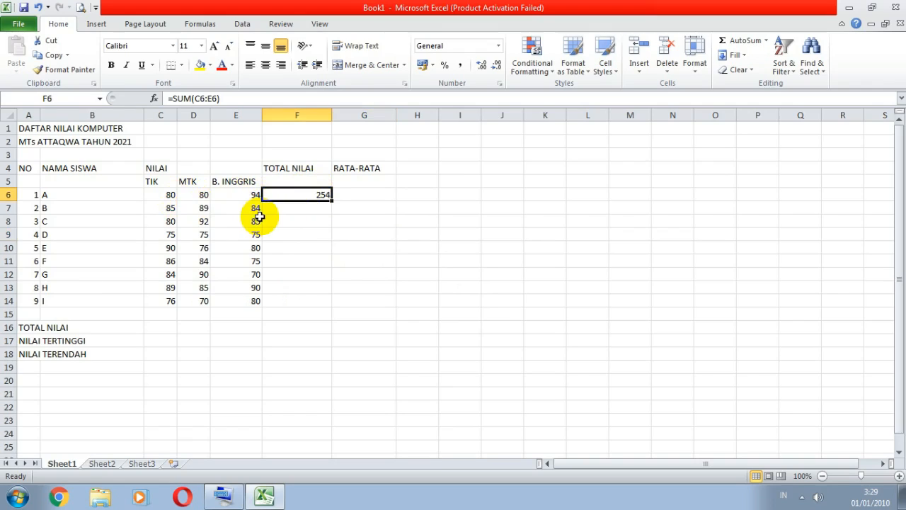
click(374, 237)
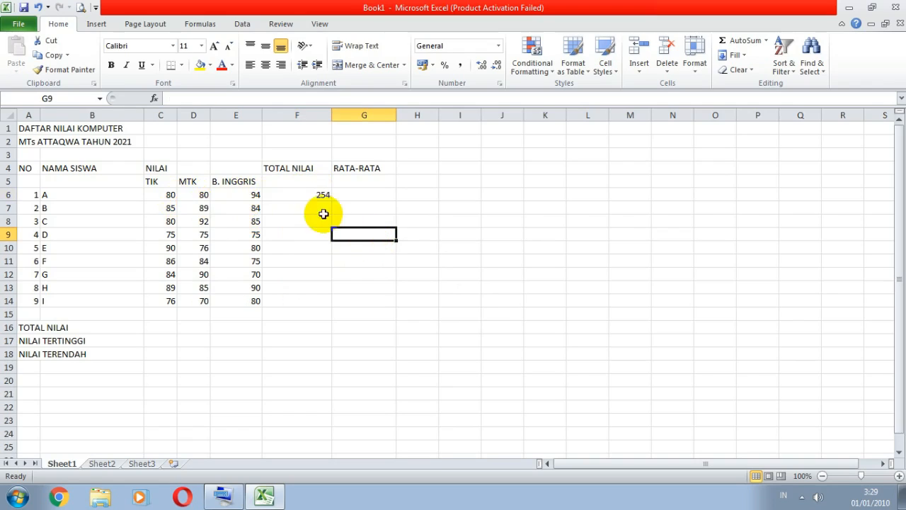
Step: Try filling the SUM formula from F6 down through F14, and undo the fill
click(291, 192)
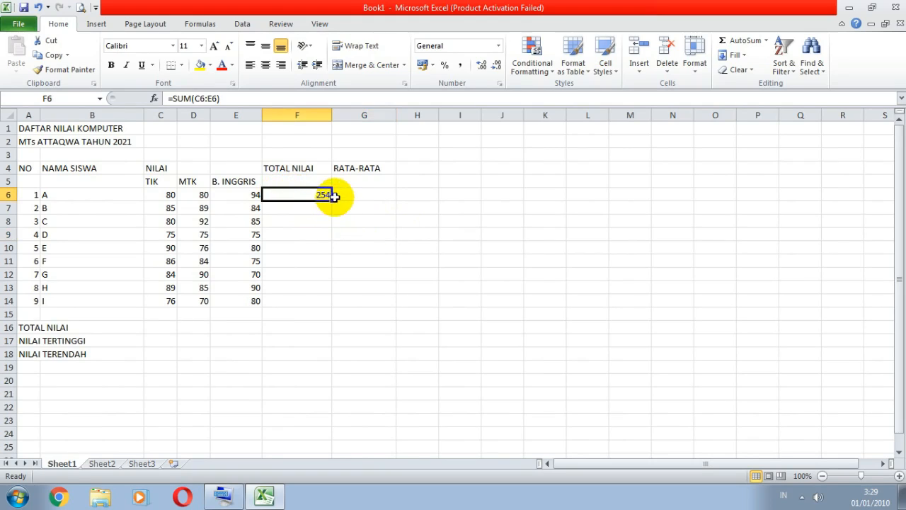
drag(332, 201, 336, 304)
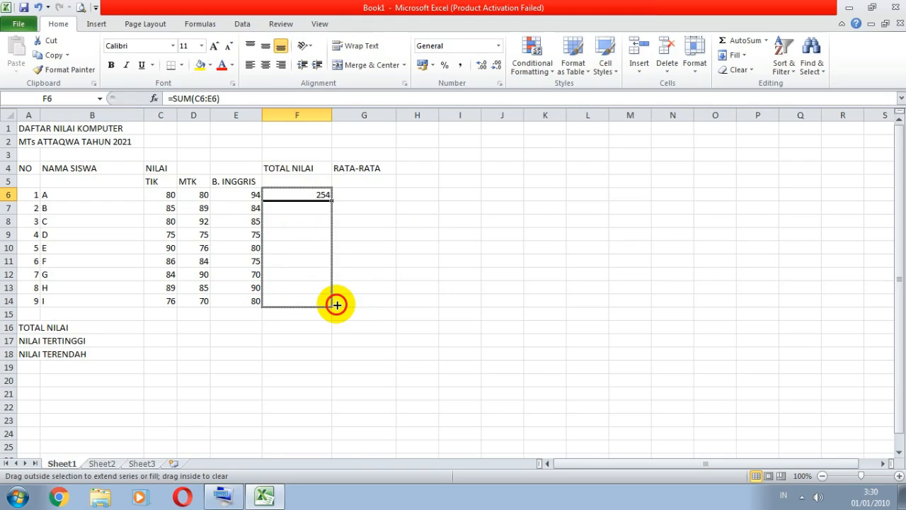
drag(336, 304, 334, 304)
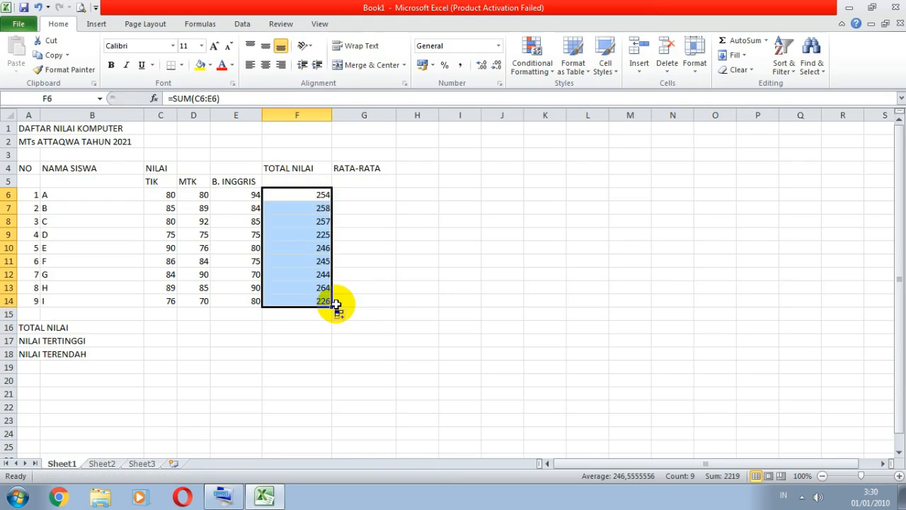
key(ctrl+z)
click(414, 261)
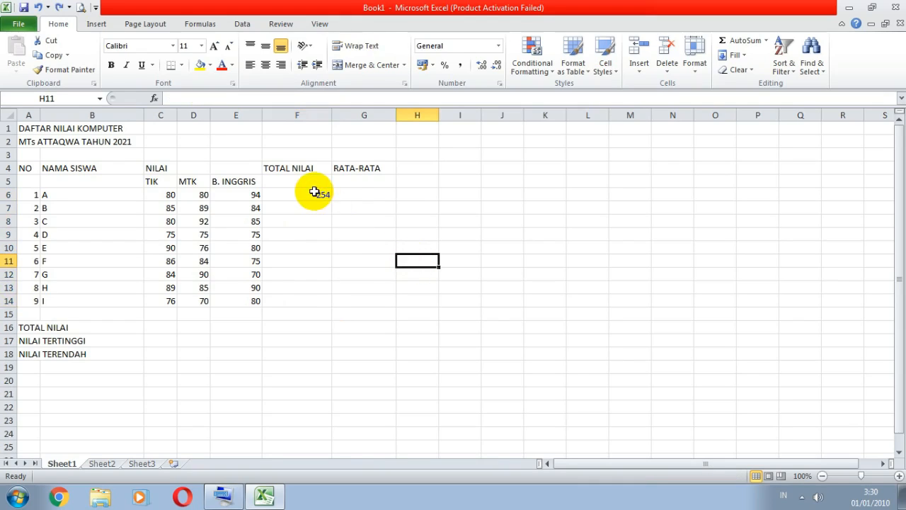
Step: Fill the TOTAL NILAI formula from F6 down through F14 to total every remaining student's scores
click(314, 194)
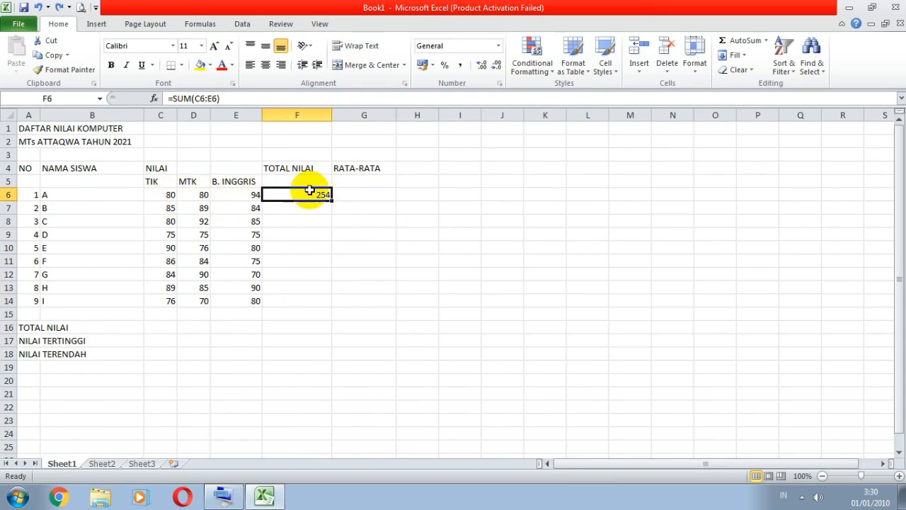
click(386, 232)
click(310, 197)
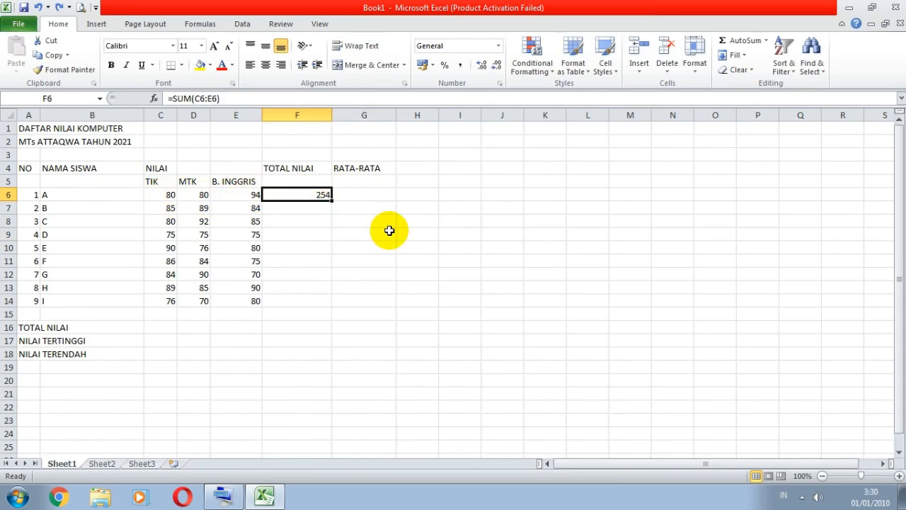
click(464, 278)
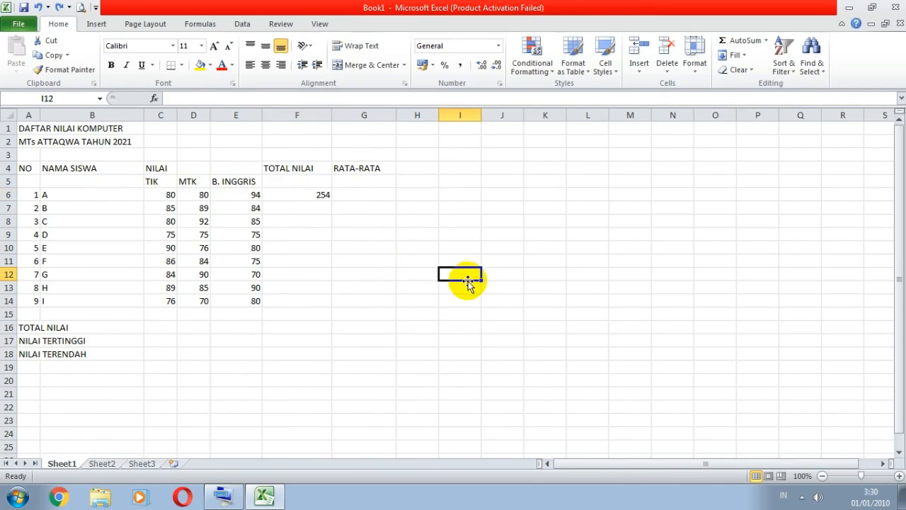
click(310, 194)
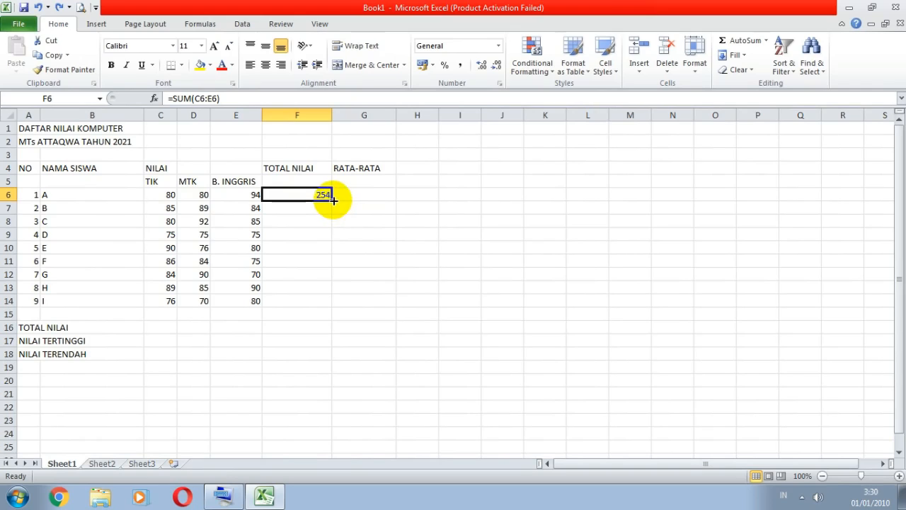
drag(332, 201, 333, 306)
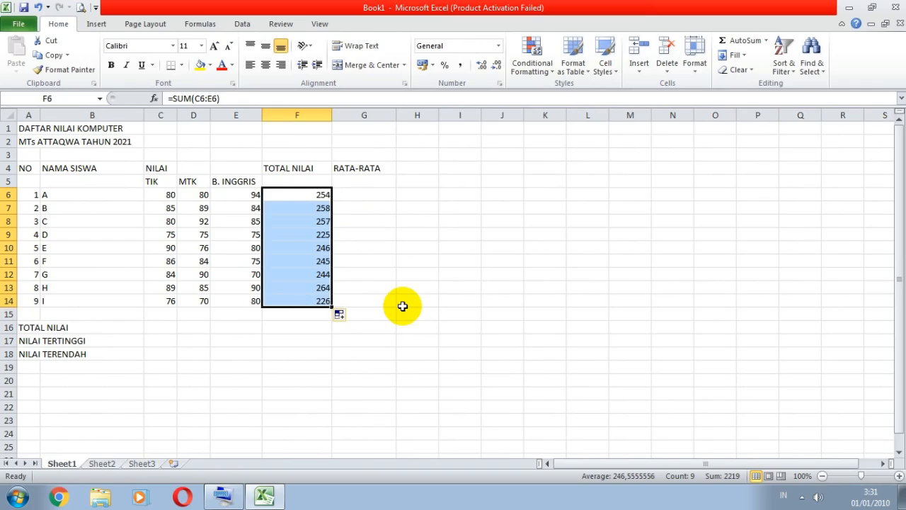
Step: Average student A's three subject scores in G6 under RATA-RATA with the formula =AVERAGE(C6:E6)
click(369, 195)
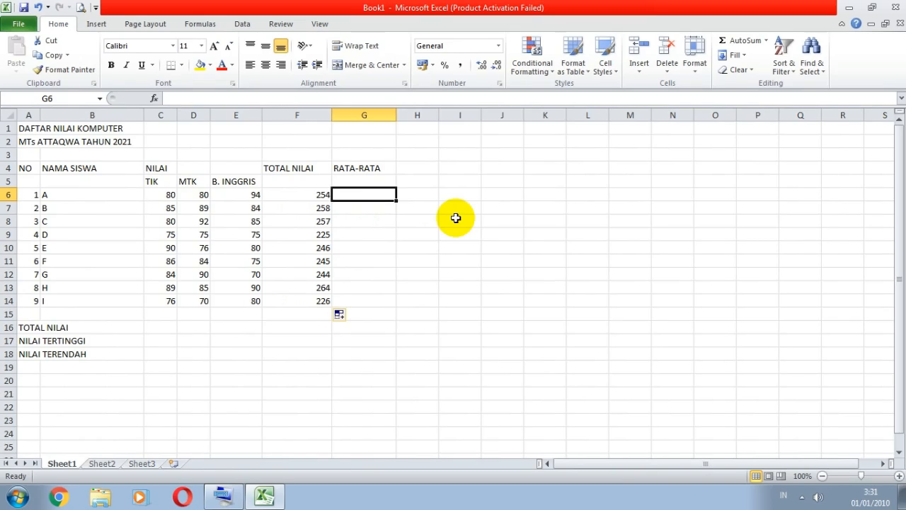
text(=A)
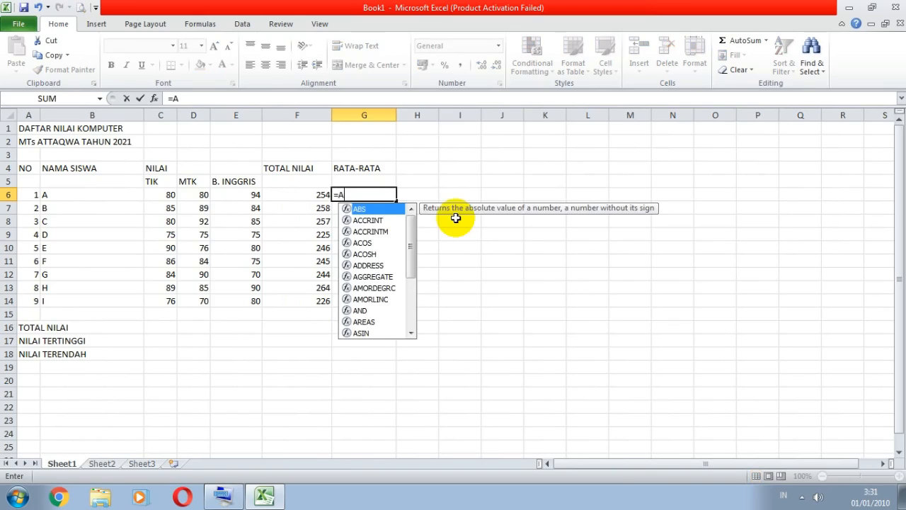
text(VERAGE)
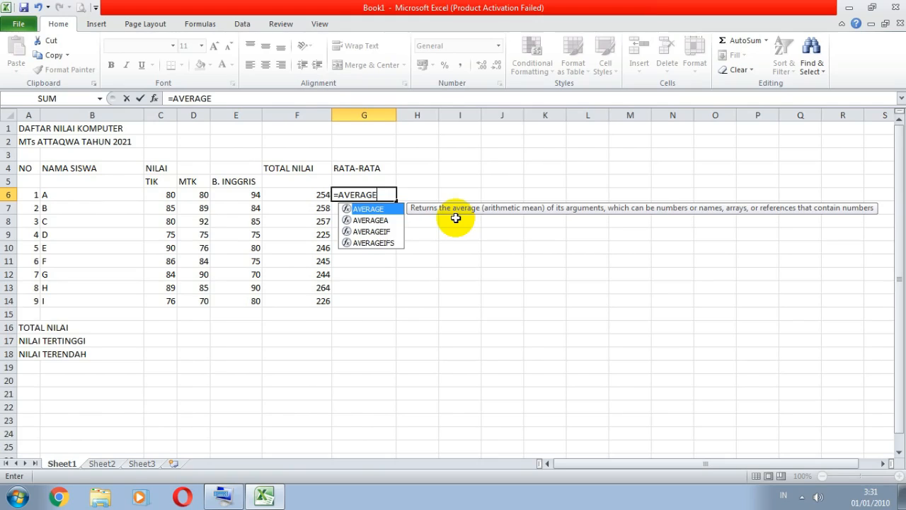
text(()
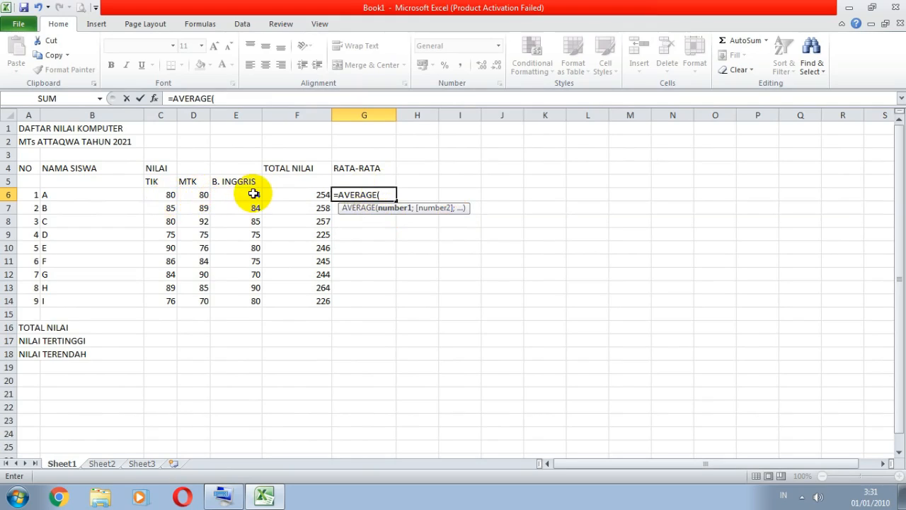
click(170, 195)
drag(170, 194, 245, 196)
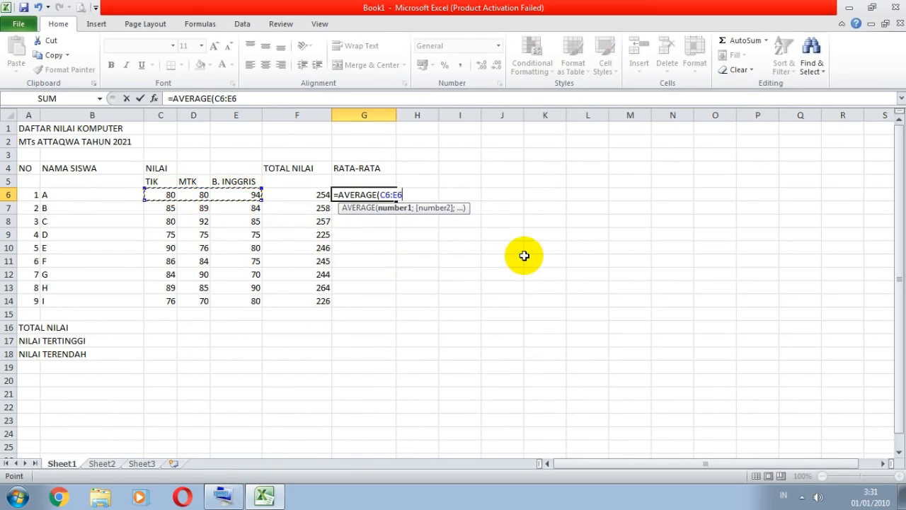
text())
key(Return)
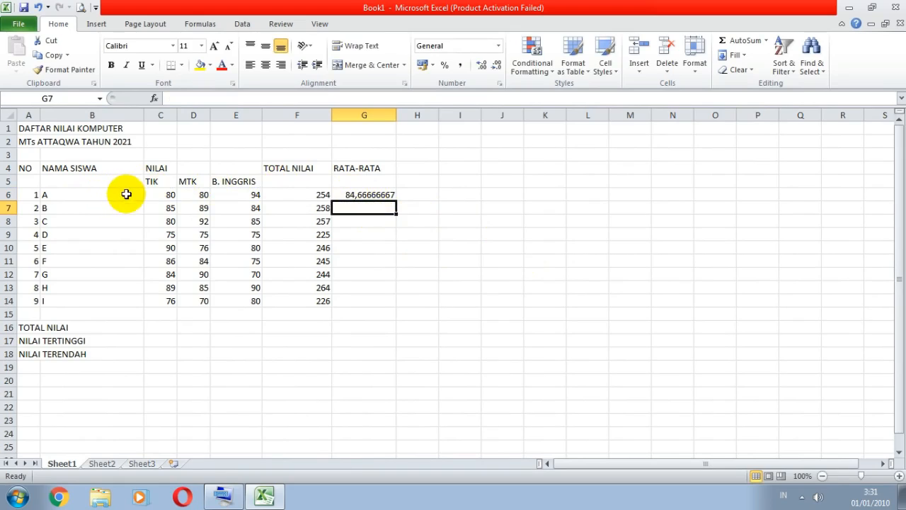
click(168, 192)
click(200, 195)
click(228, 198)
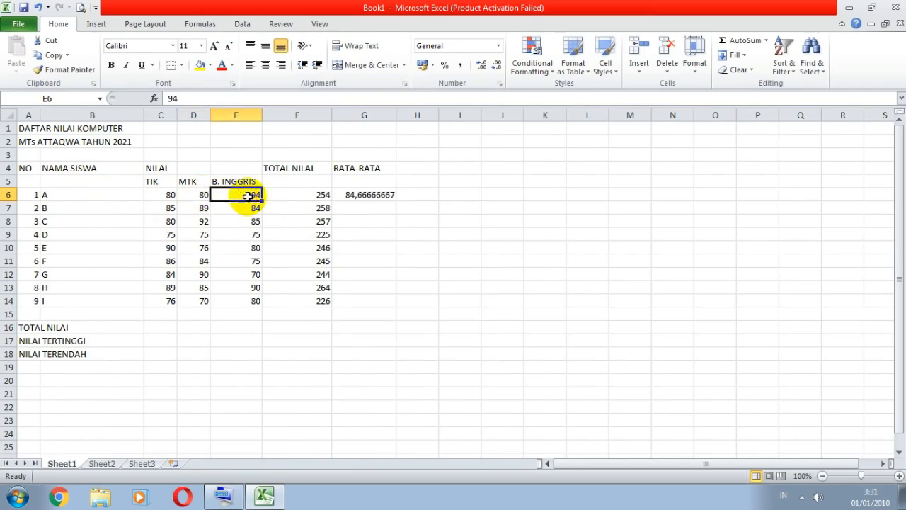
click(381, 194)
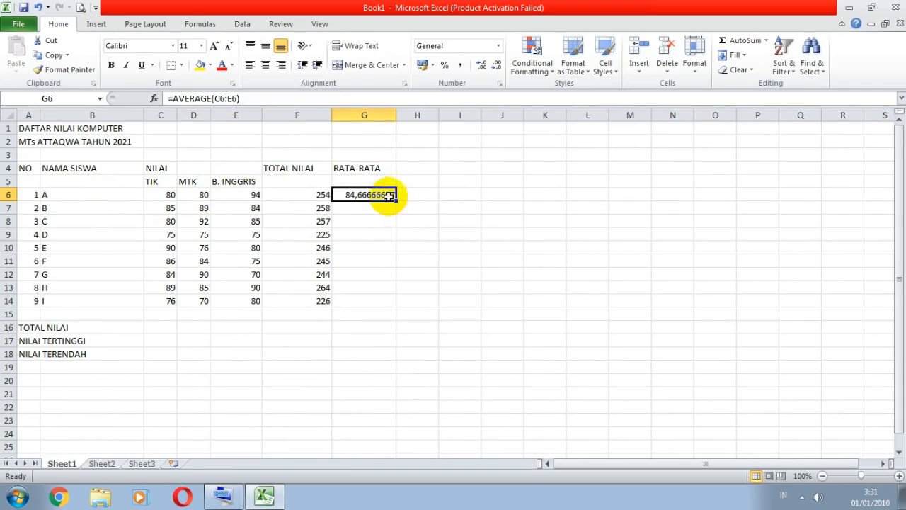
click(424, 226)
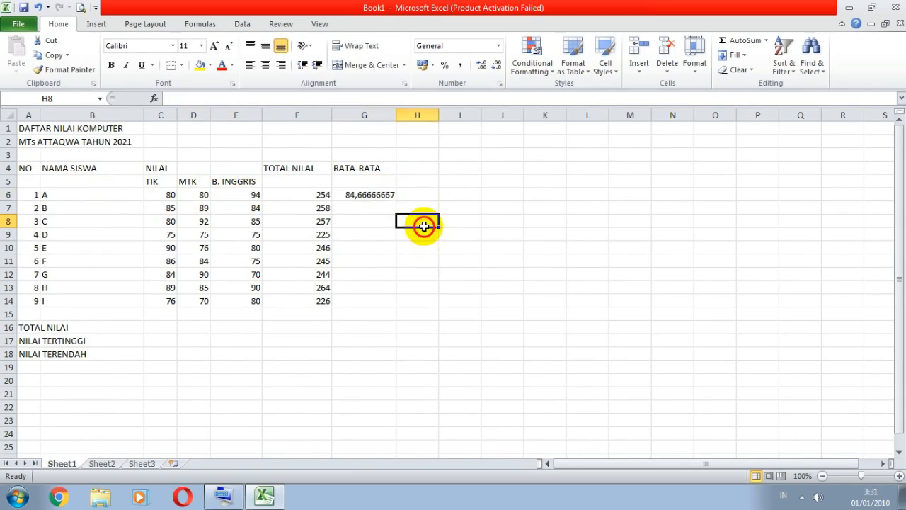
Step: Fill the RATA-RATA formula from G6 down through G14 to average every remaining student's scores
click(386, 195)
drag(397, 201, 390, 309)
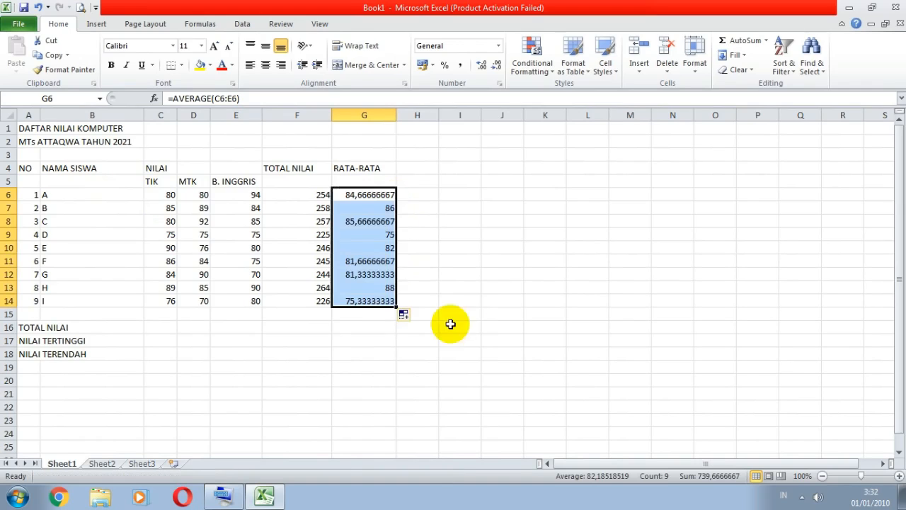
click(465, 276)
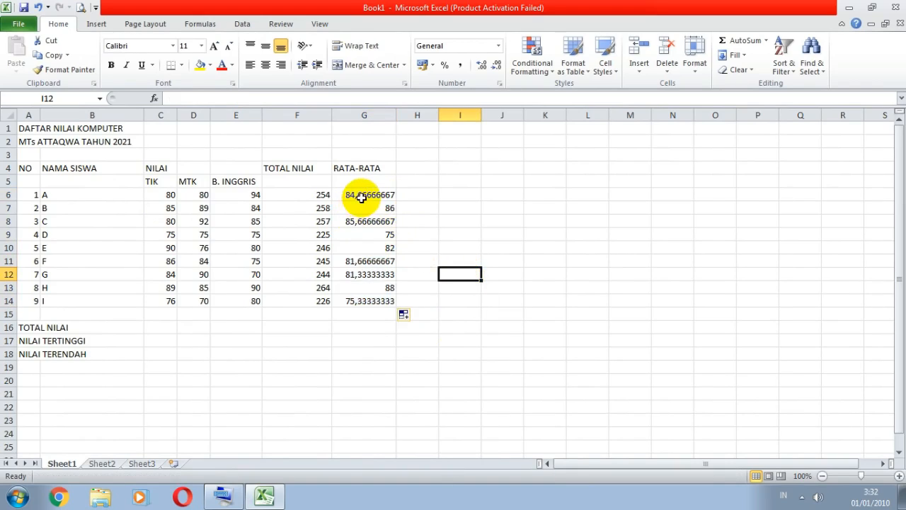
drag(361, 195, 361, 299)
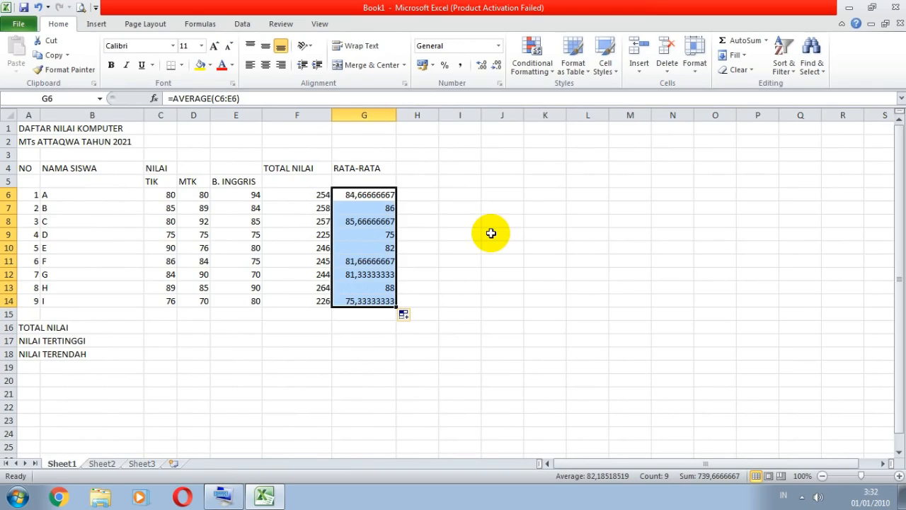
click(471, 233)
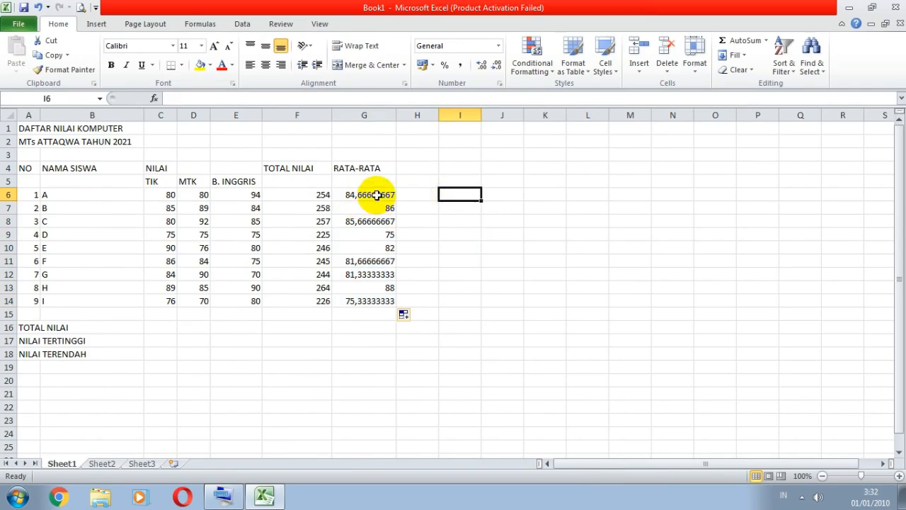
click(378, 194)
drag(377, 194, 376, 299)
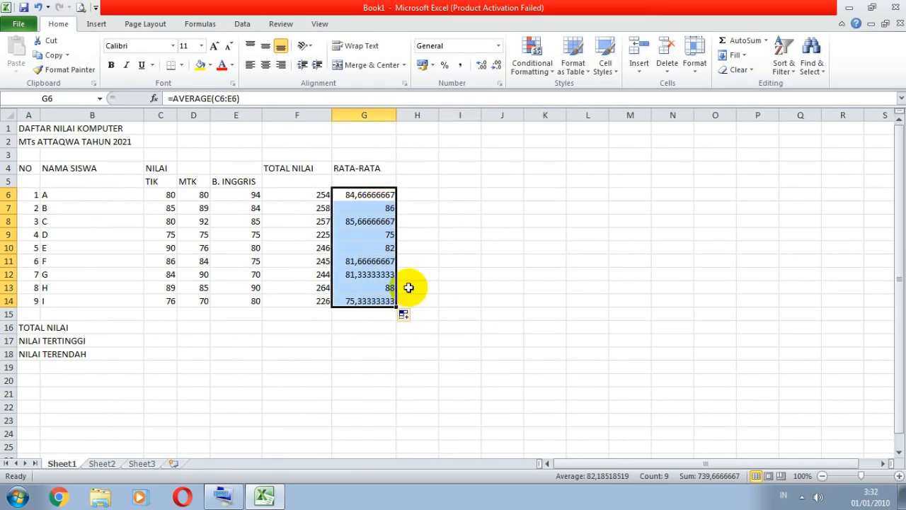
click(501, 83)
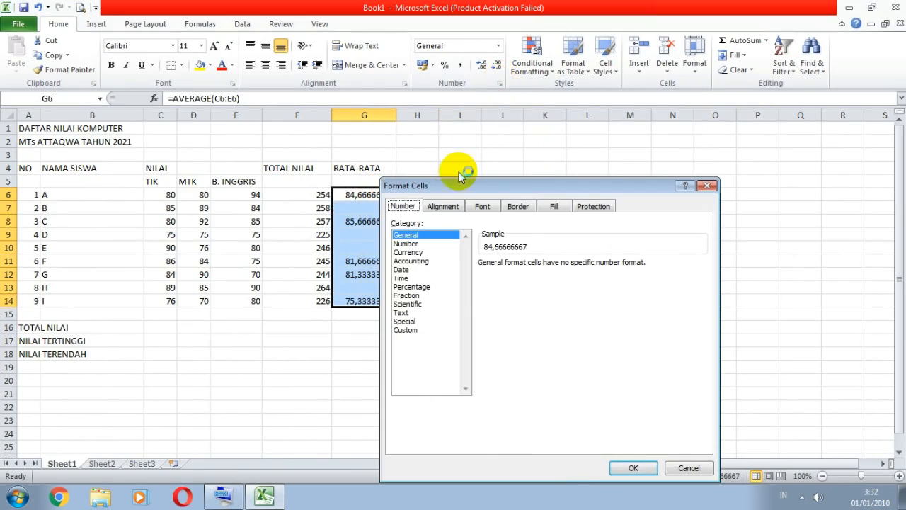
click(416, 244)
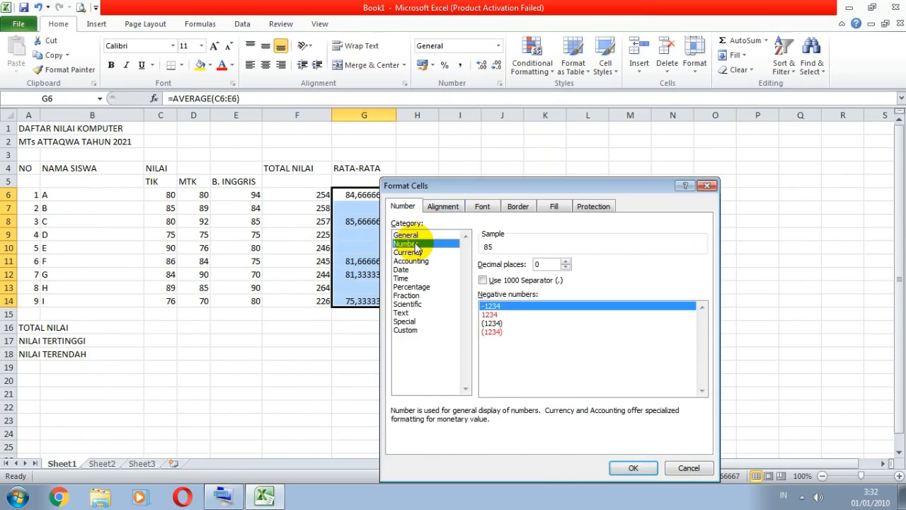
click(637, 468)
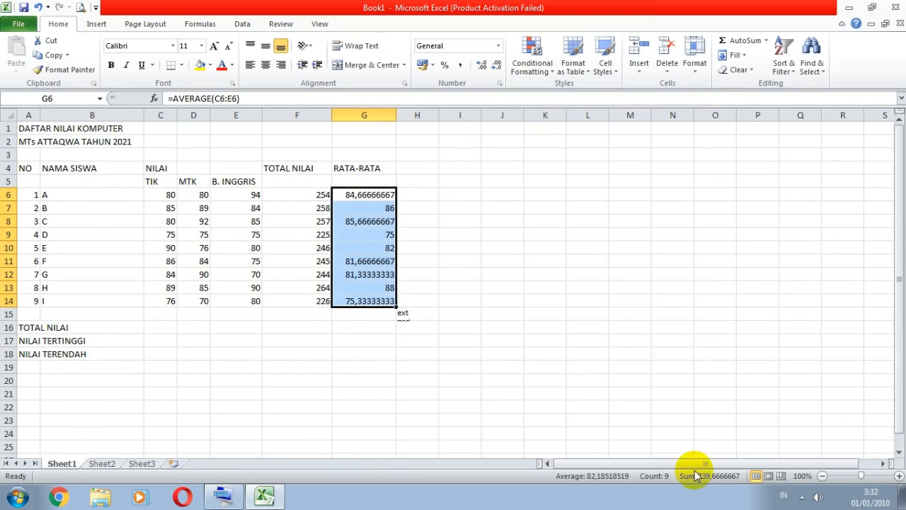
click(456, 234)
Step: Format the RATA-RATA averages in G6:G14 as Number with 2 decimal places
drag(385, 194, 376, 302)
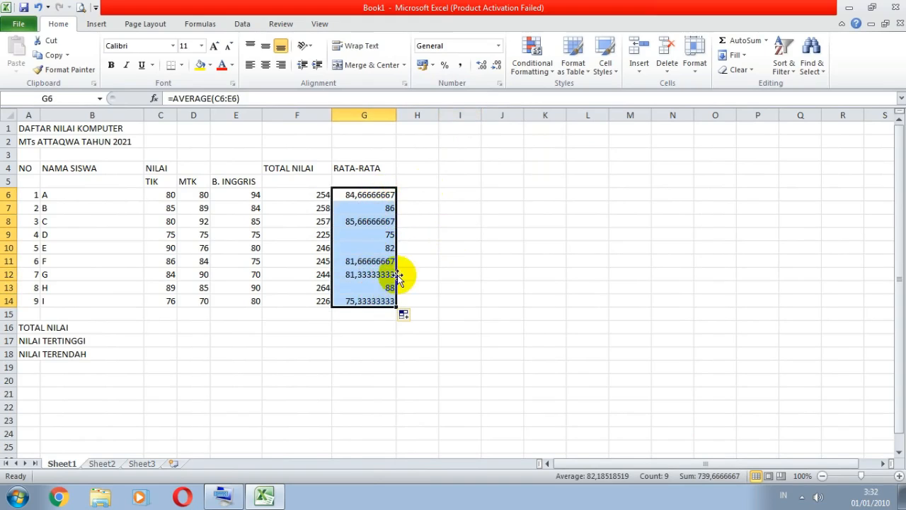
click(500, 85)
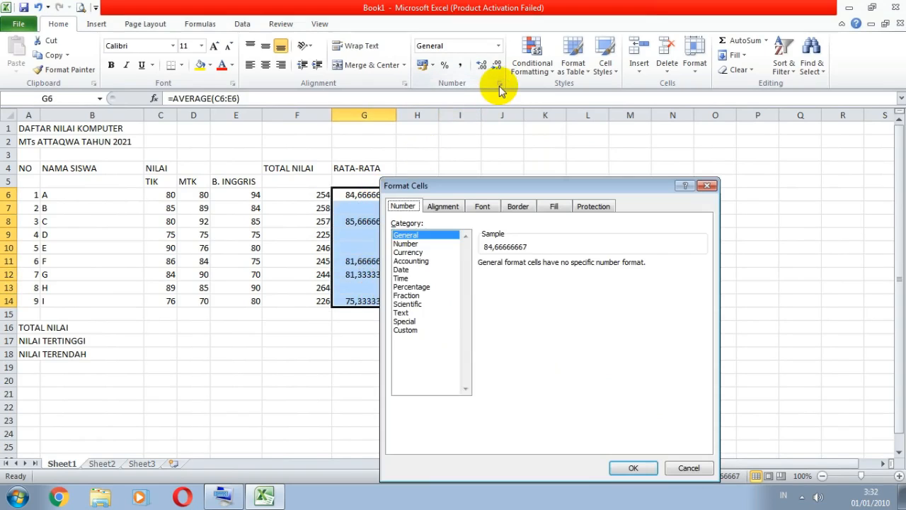
click(408, 243)
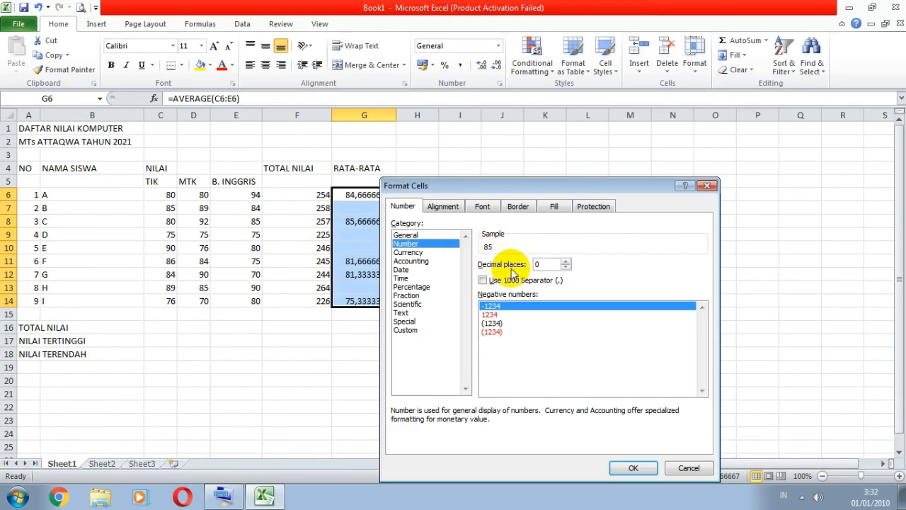
click(566, 260)
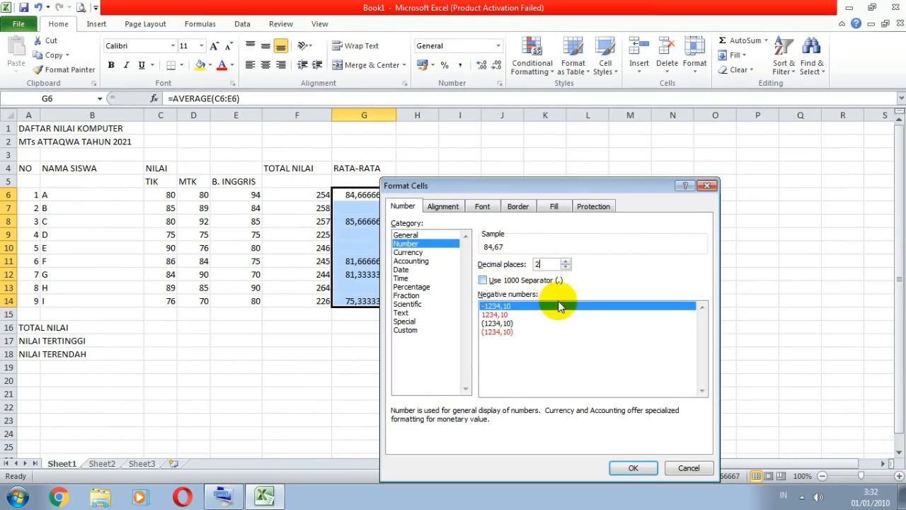
click(565, 269)
click(565, 268)
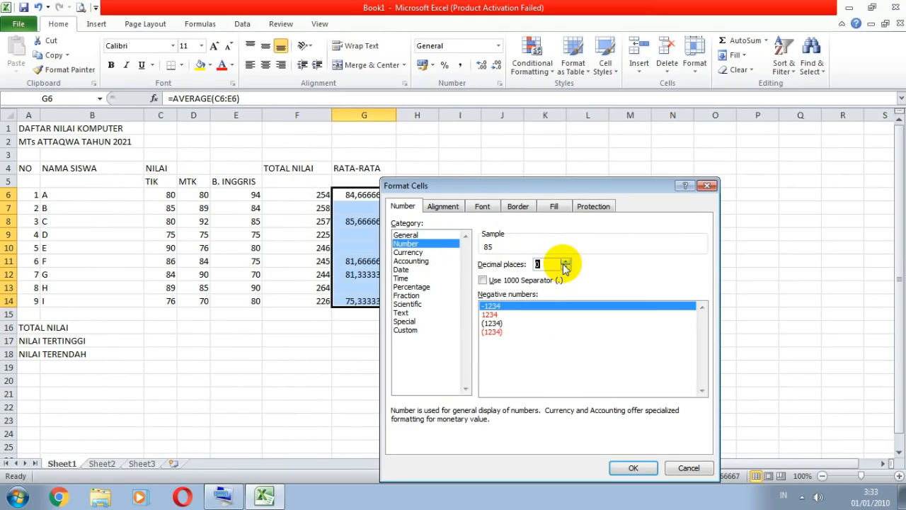
click(566, 261)
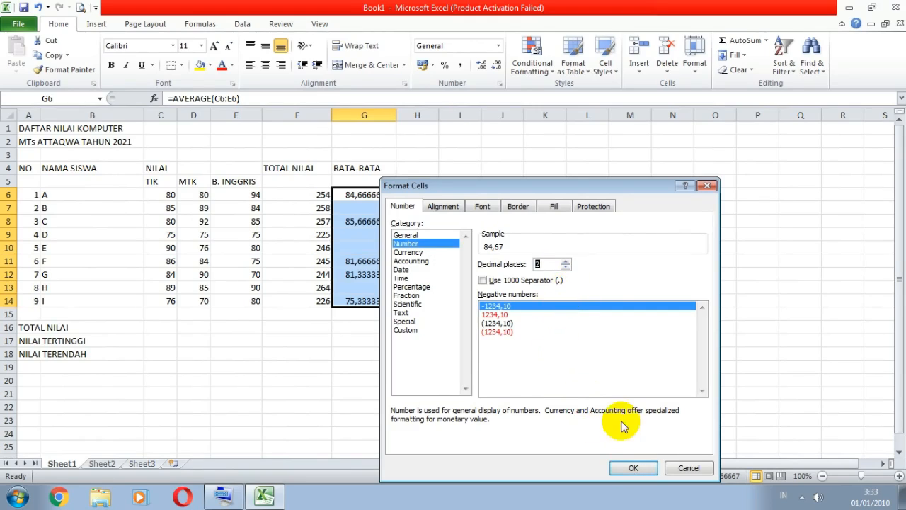
click(565, 268)
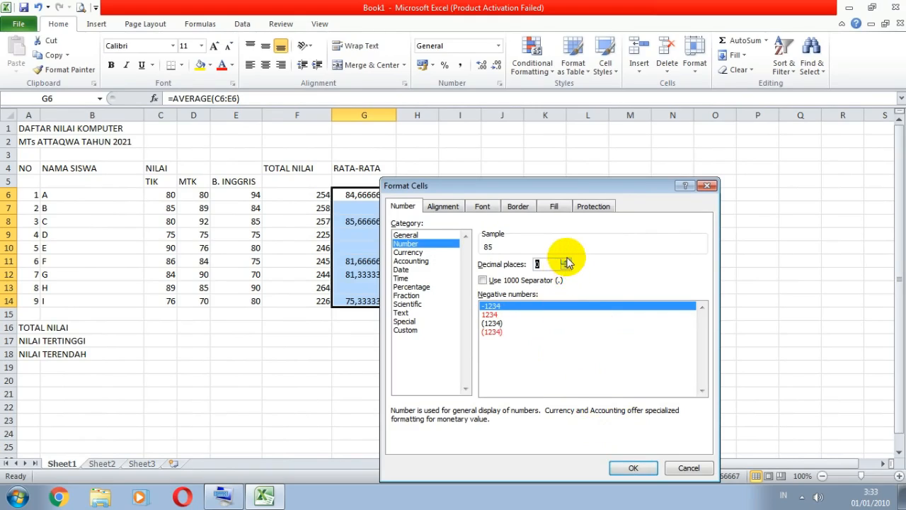
click(566, 260)
click(567, 260)
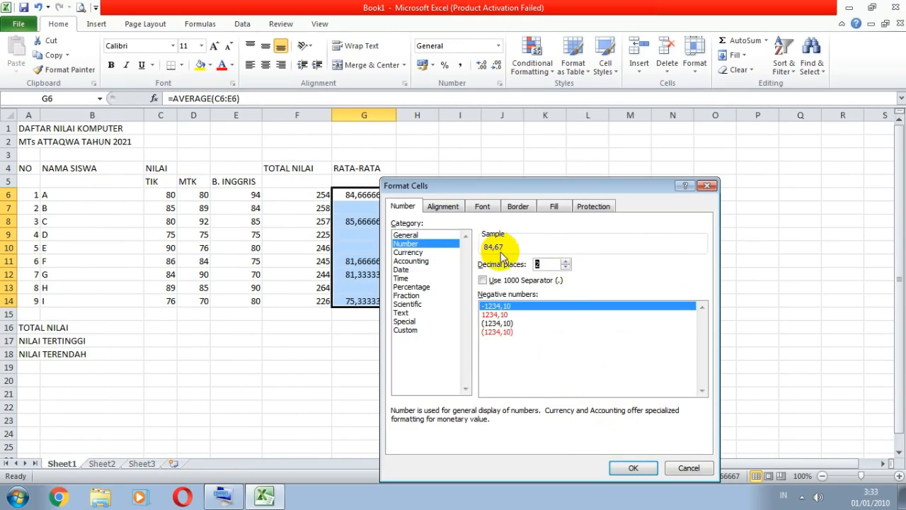
click(634, 468)
click(503, 314)
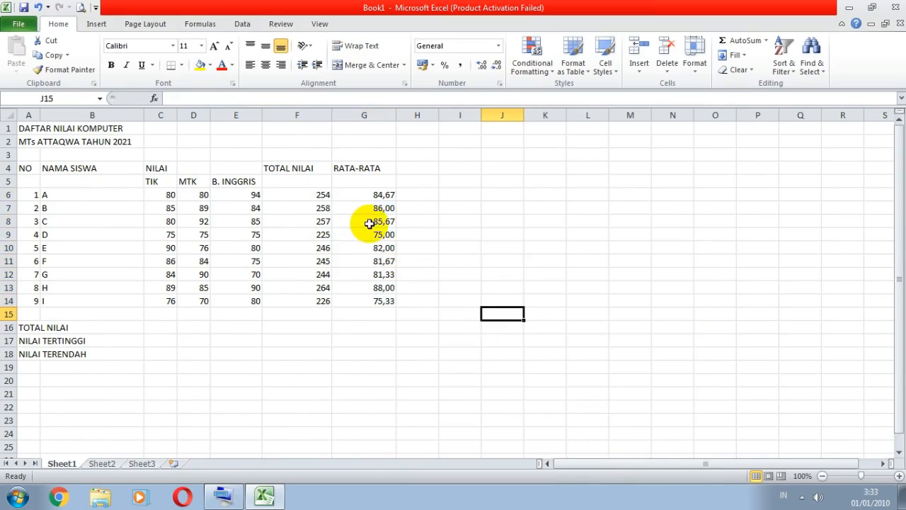
drag(366, 195, 361, 298)
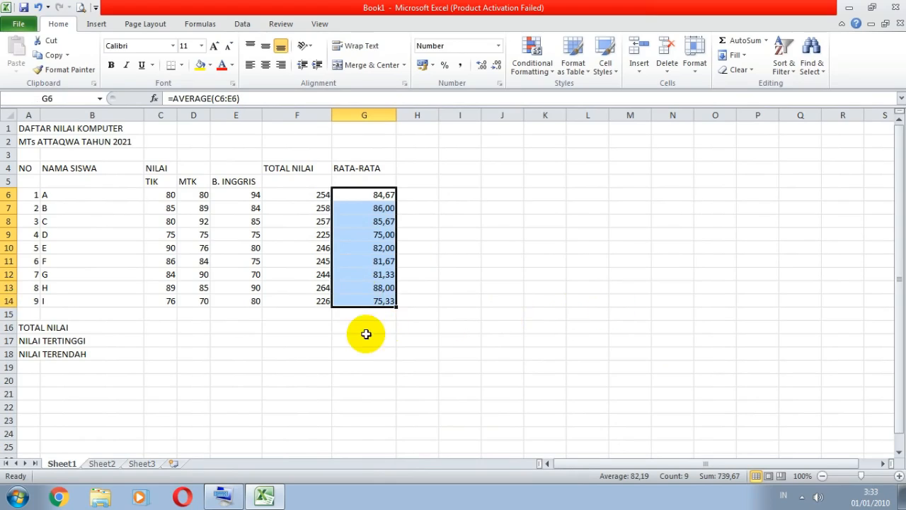
Step: Total the TIK scores in C16 of the TOTAL NILAI row with the formula =SUM(C6:C14)
drag(49, 329, 80, 327)
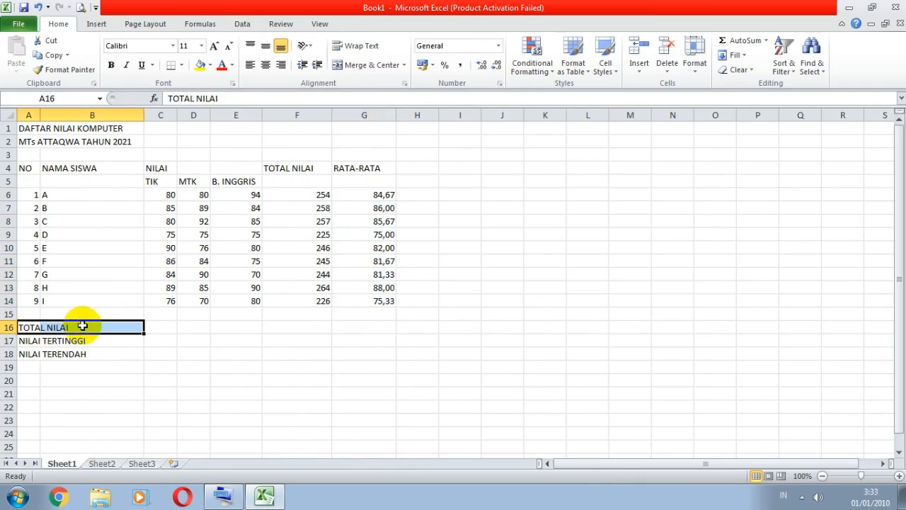
click(168, 325)
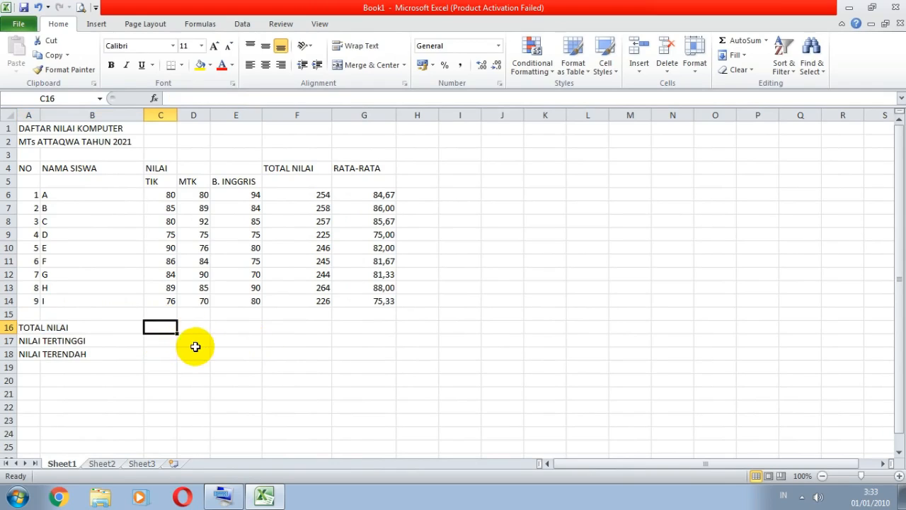
click(315, 193)
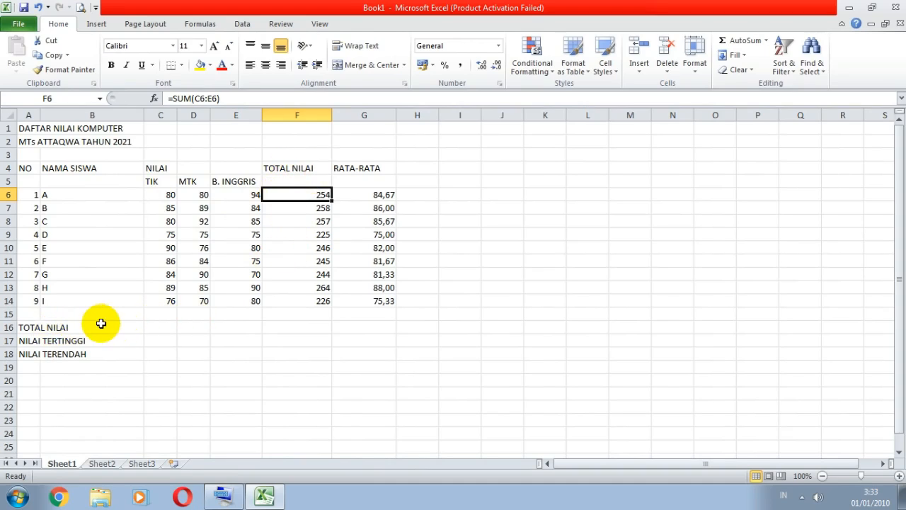
click(165, 327)
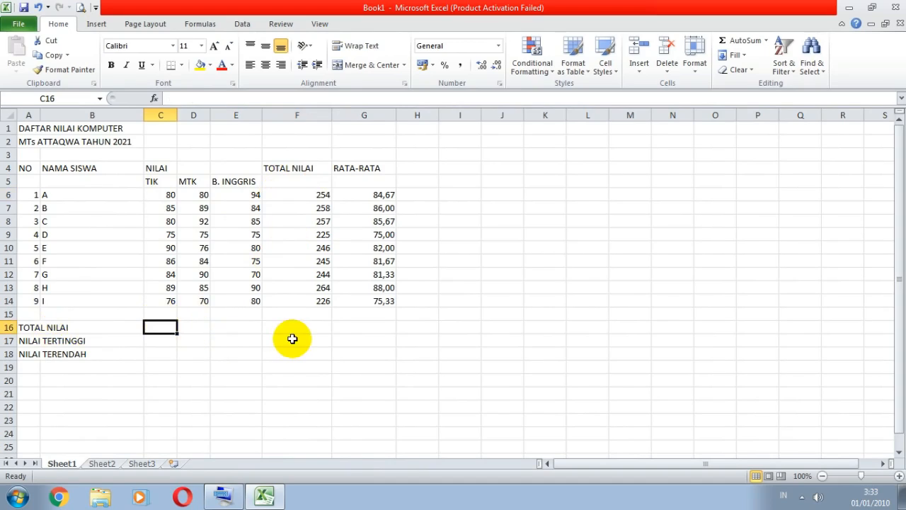
text(=)
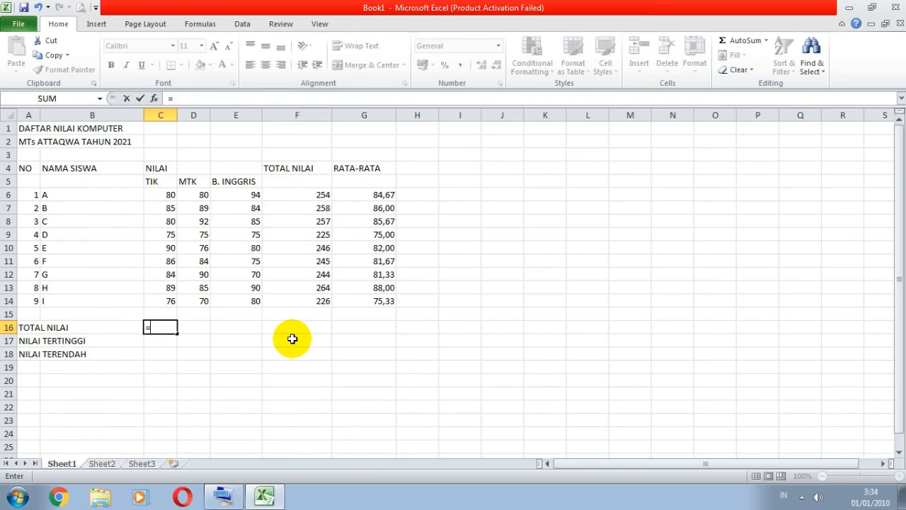
text(SUM()
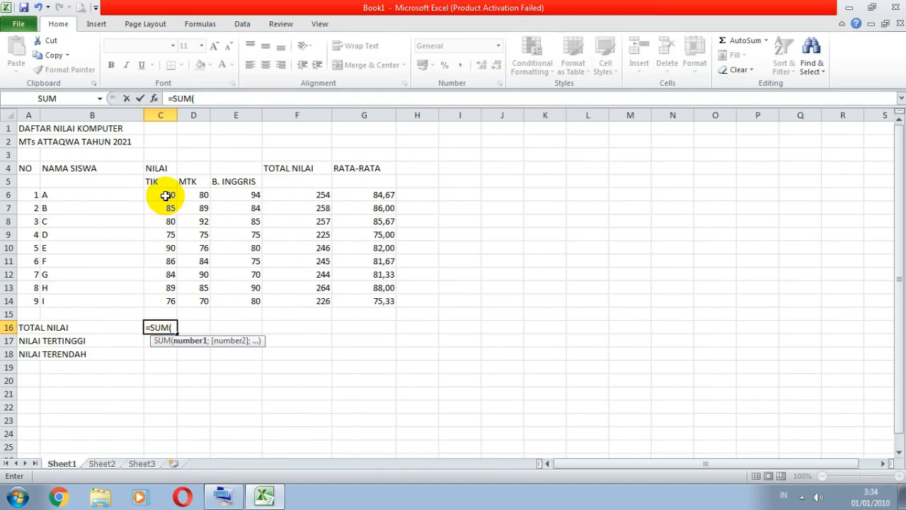
drag(164, 196, 159, 298)
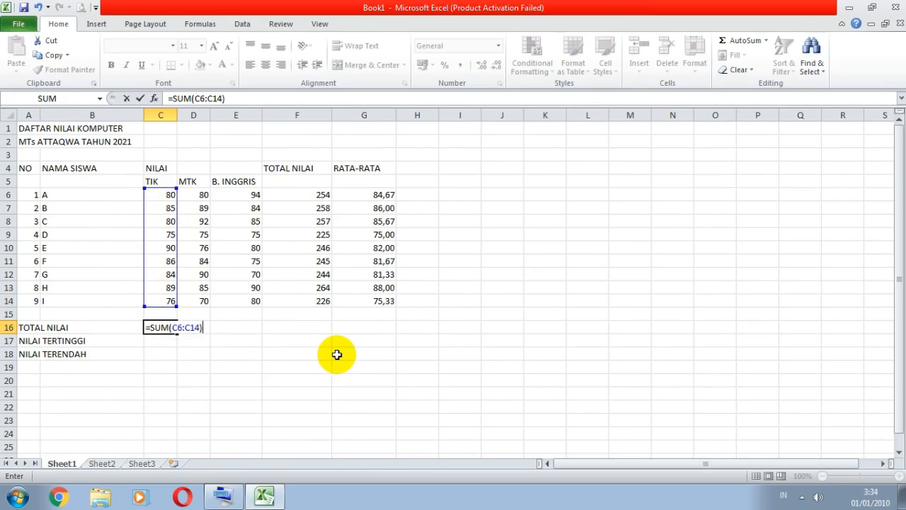
key(Return)
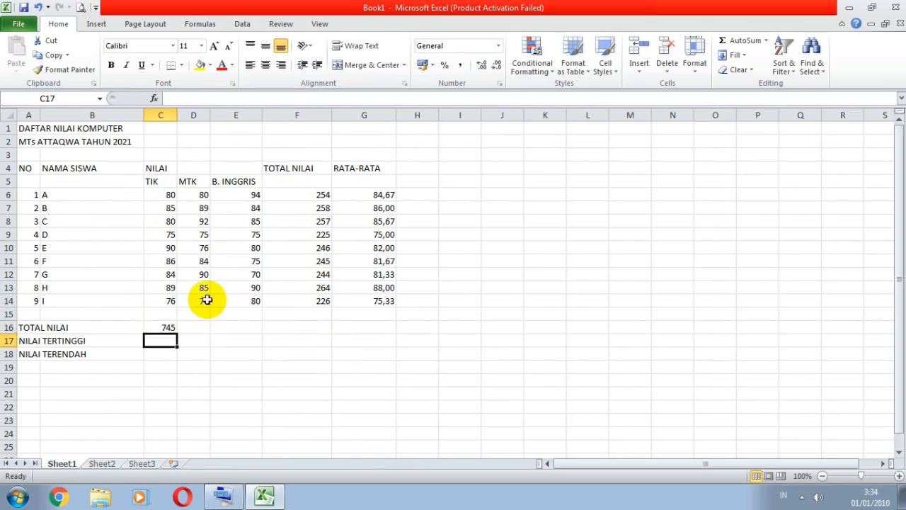
Step: Review the TIK scores, and fill the TOTAL NILAI formula from C16 across through G16
click(160, 194)
click(160, 209)
click(161, 220)
click(170, 301)
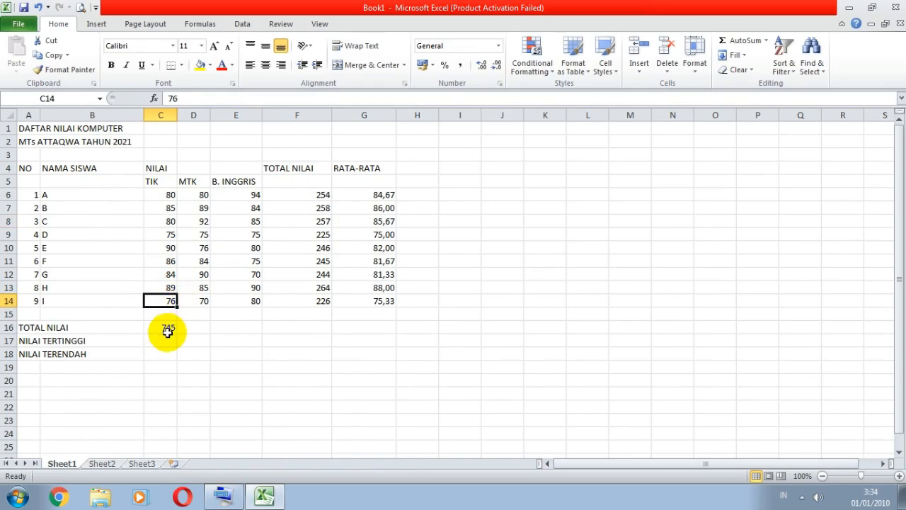
click(164, 328)
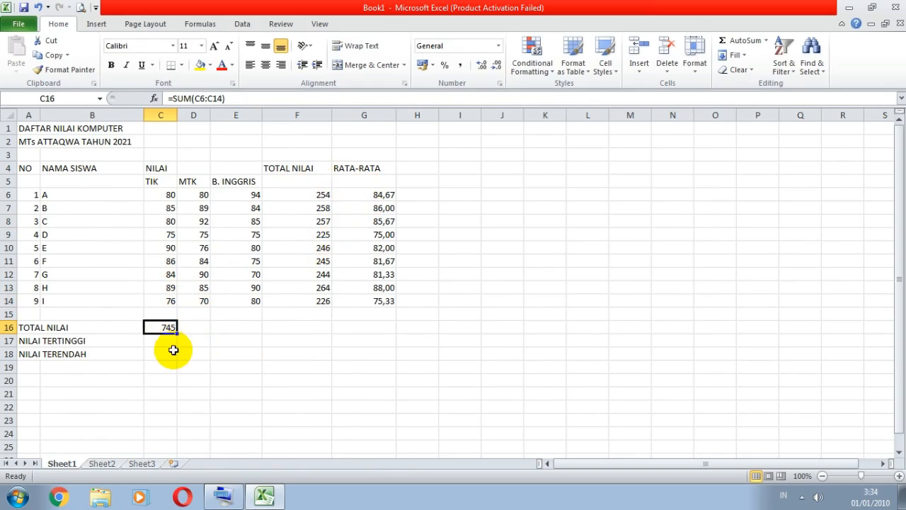
drag(177, 333, 394, 337)
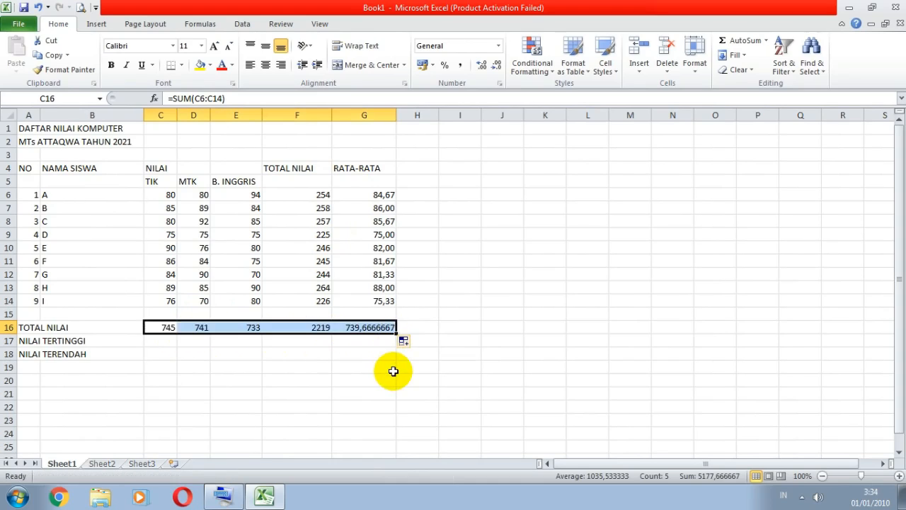
Step: Find the highest TIK score in C17 of the NILAI TERTINGGI row with the formula =MAX(C6:C14)
click(160, 340)
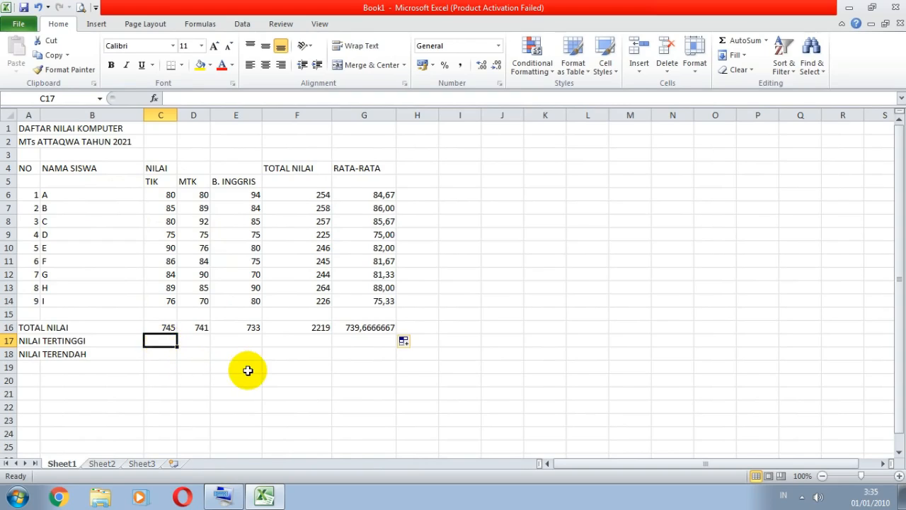
text(=)
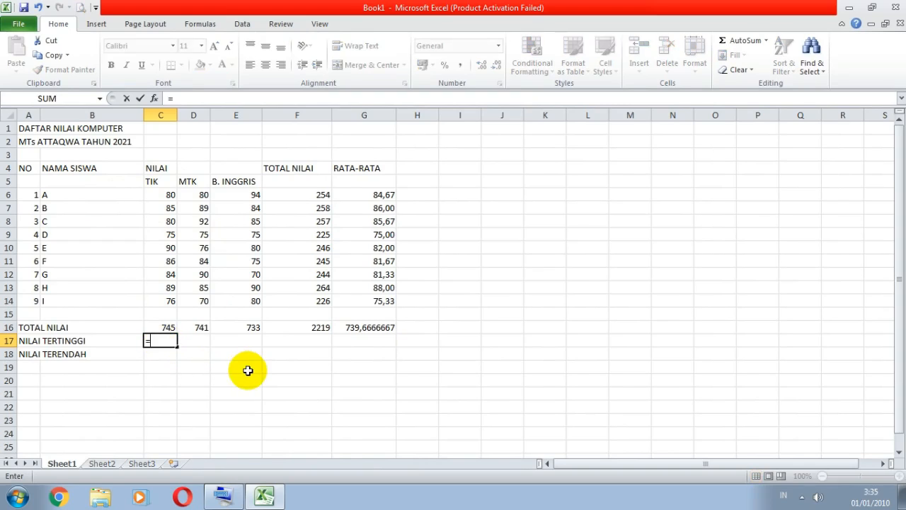
text(X)
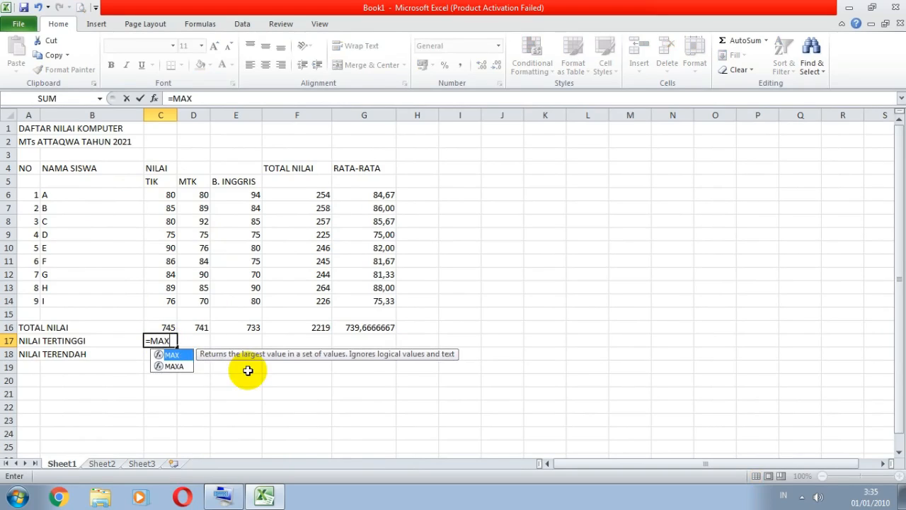
text(()
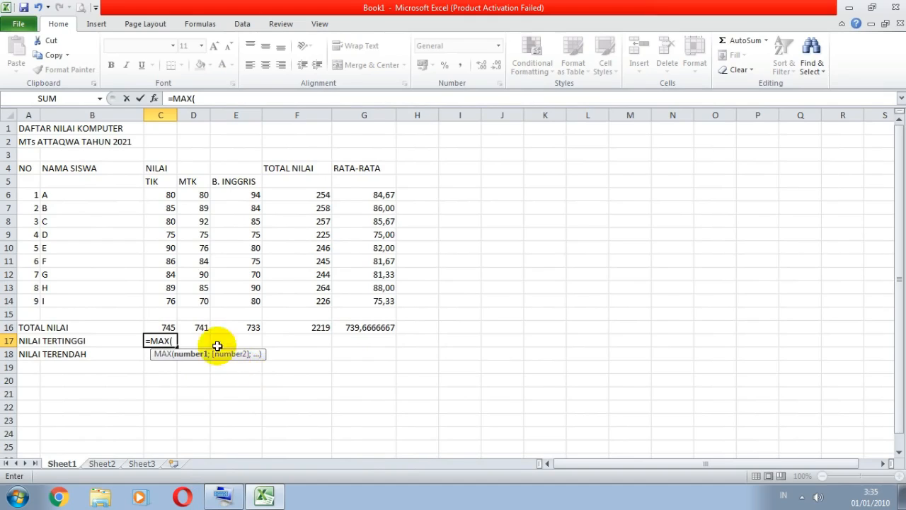
click(159, 196)
drag(159, 196, 170, 301)
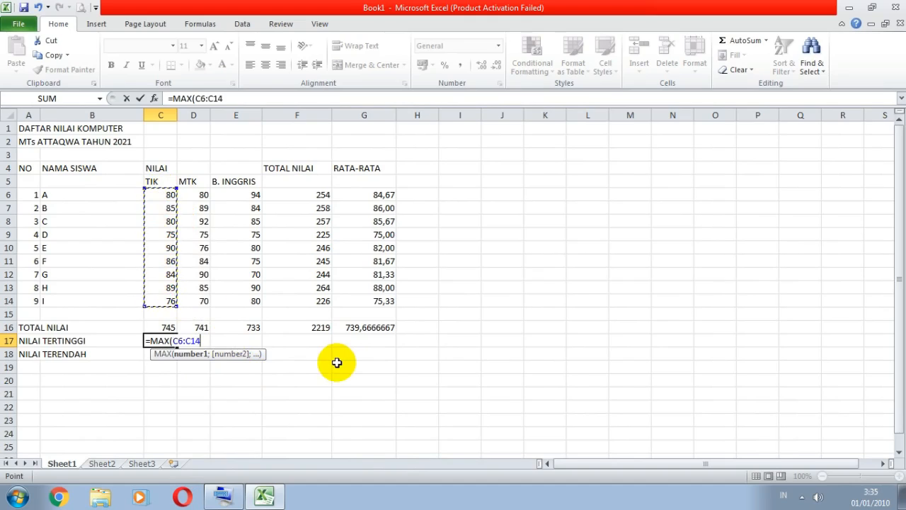
text())
key(Return)
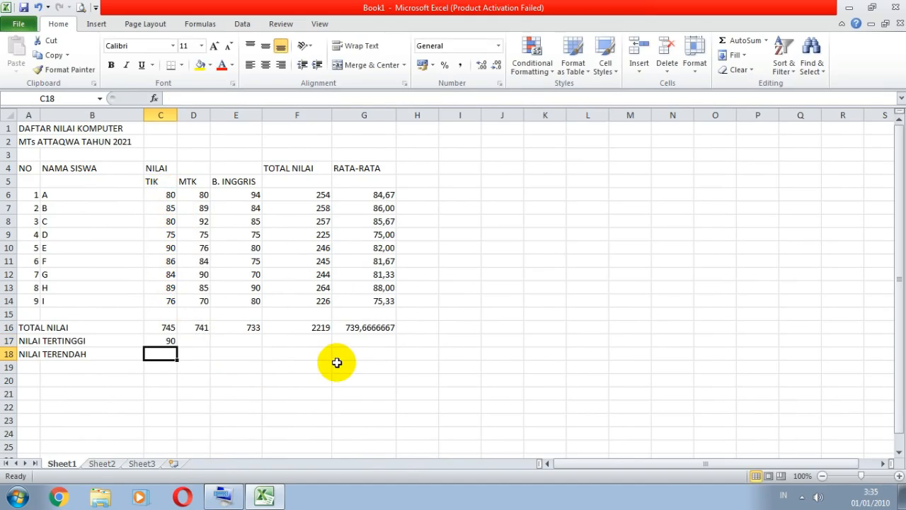
Step: Fill the NILAI TERTINGGI formula from C17 across through G17, and check the MTK and B. INGGRIS columns against their maximums
click(170, 340)
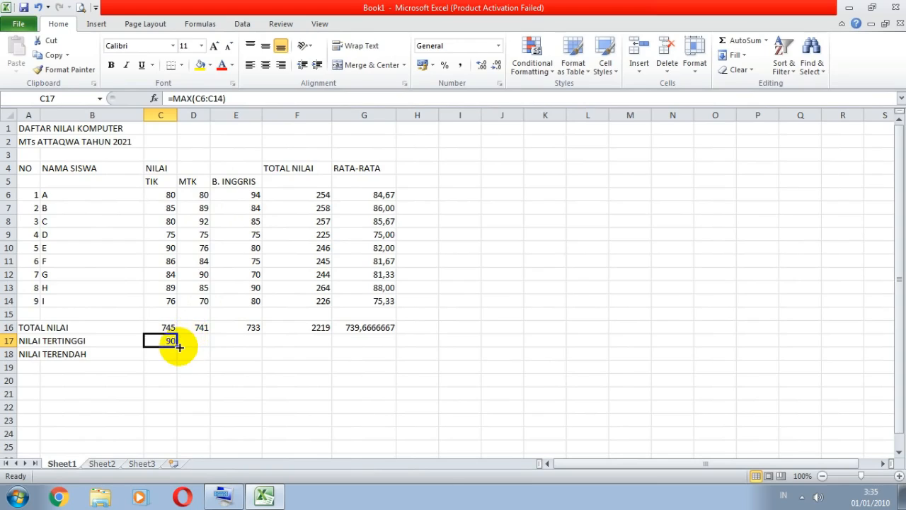
drag(179, 347, 375, 352)
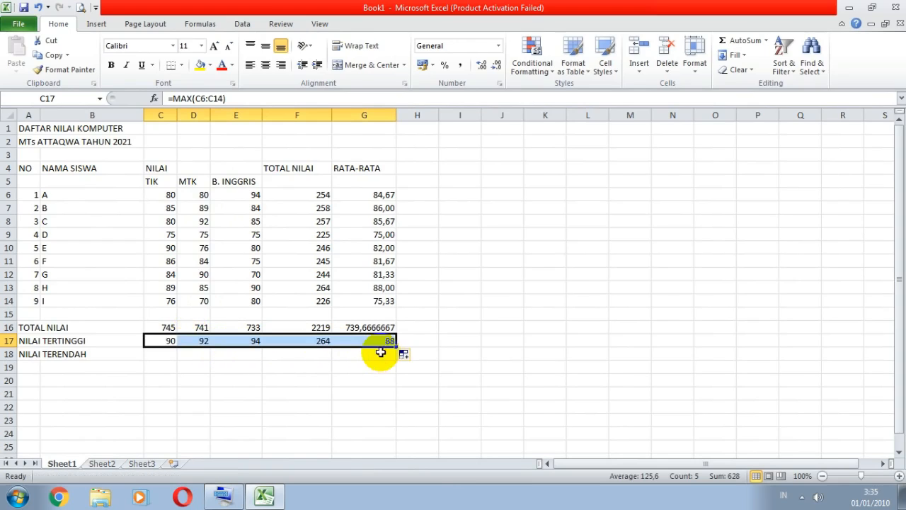
click(244, 379)
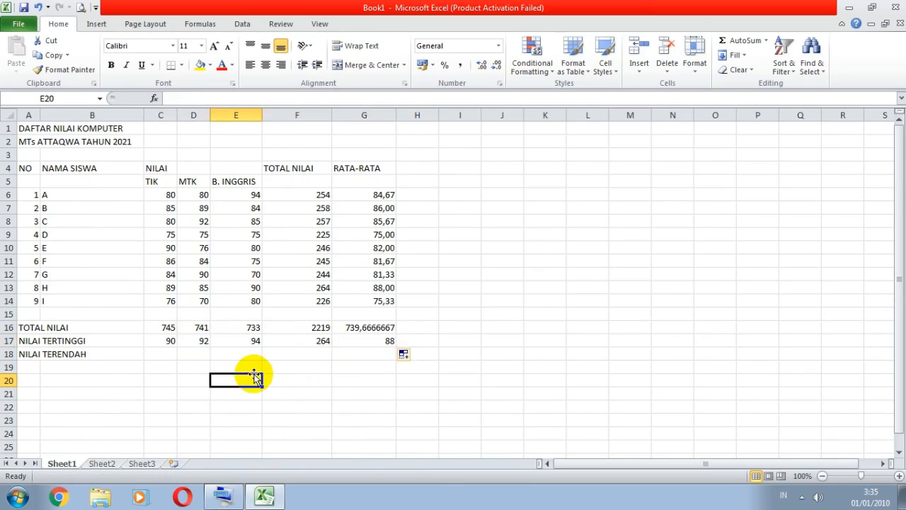
click(203, 343)
drag(203, 194, 203, 293)
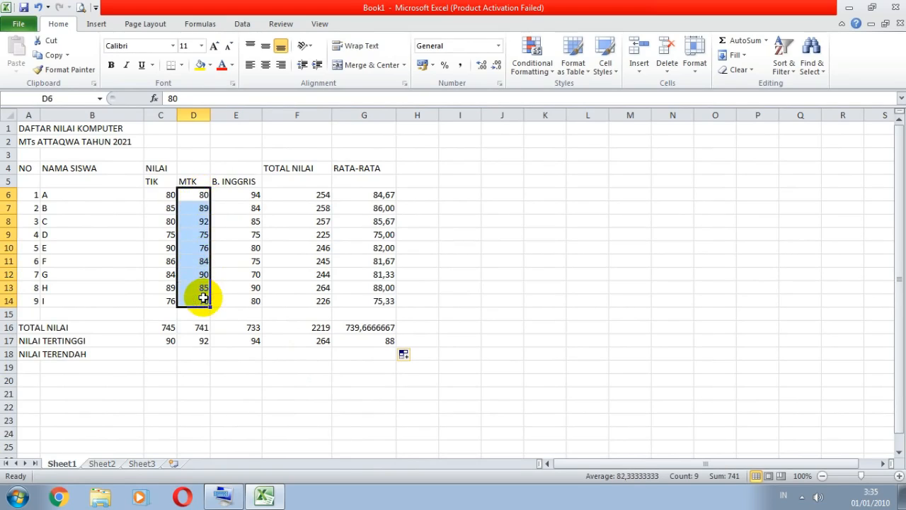
click(203, 342)
drag(244, 194, 238, 297)
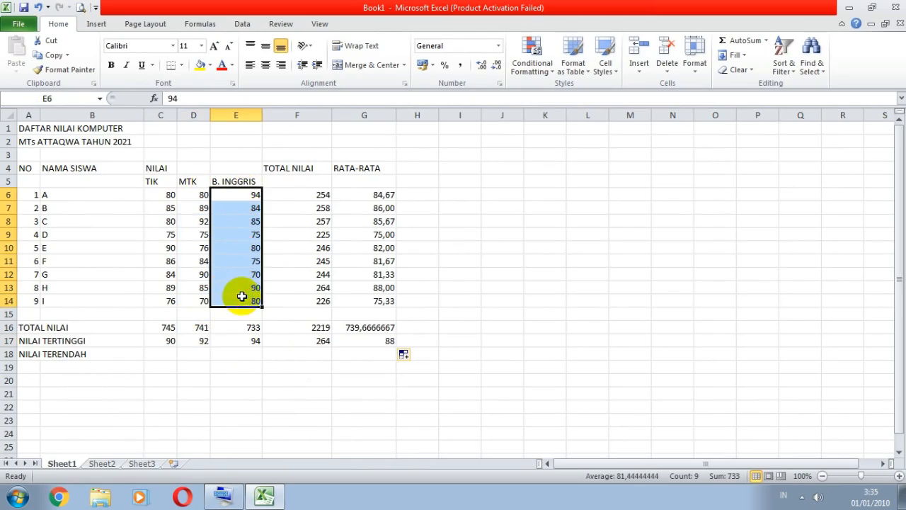
click(249, 343)
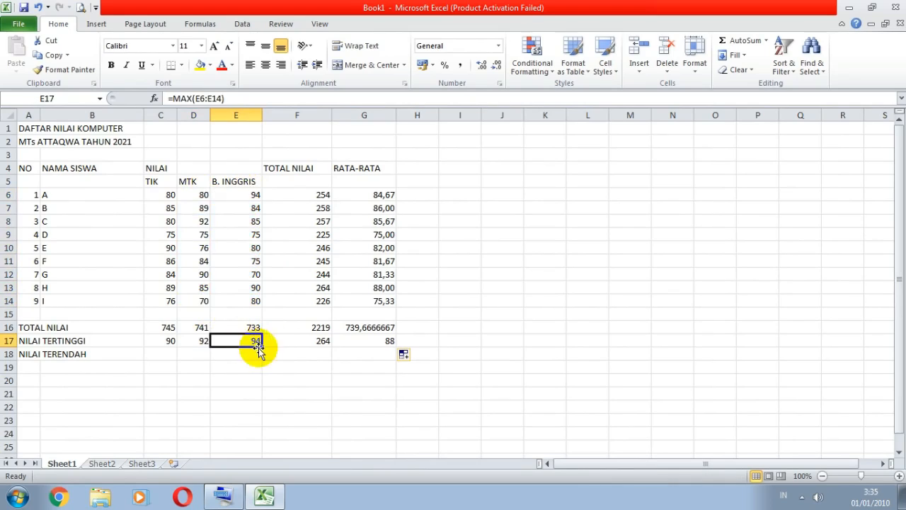
Step: Find the lowest TIK score in C18 of the NILAI TERENDAH row with the formula =MIN(C6:C14)
click(168, 353)
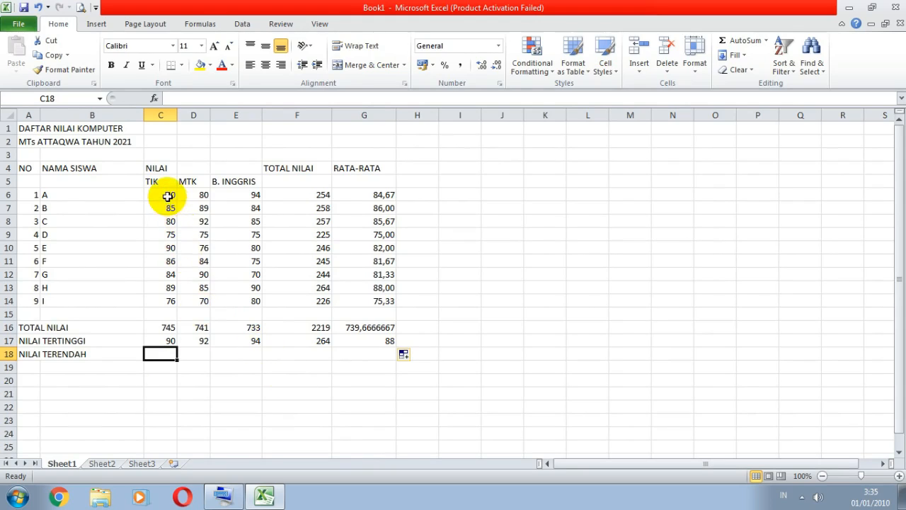
drag(169, 193, 171, 293)
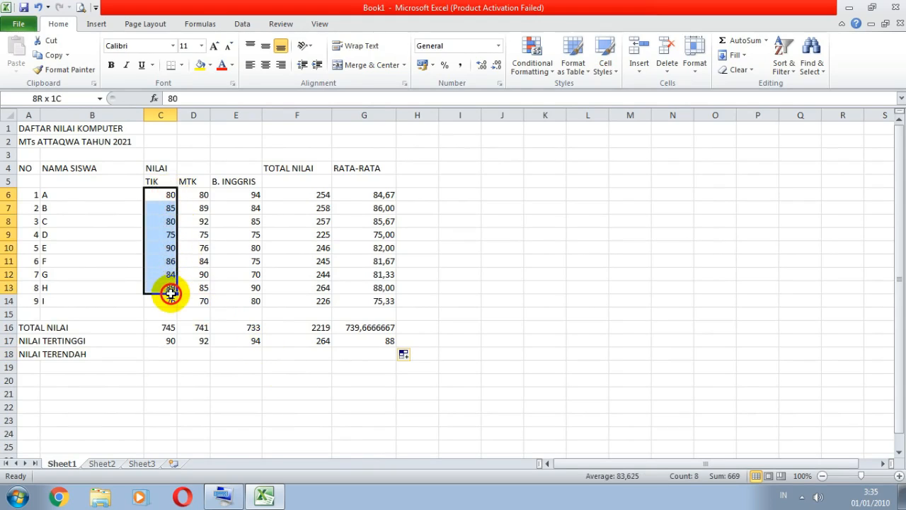
click(164, 235)
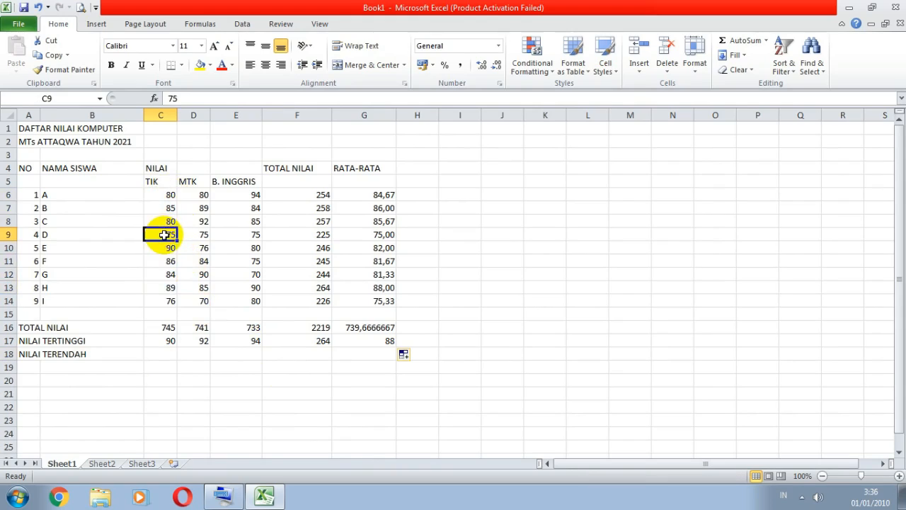
click(161, 352)
text(=)
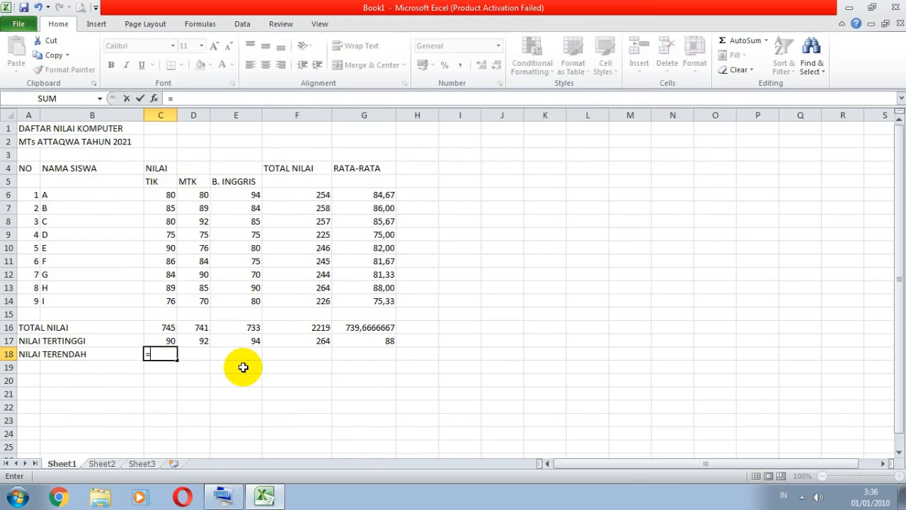
text(MIN)
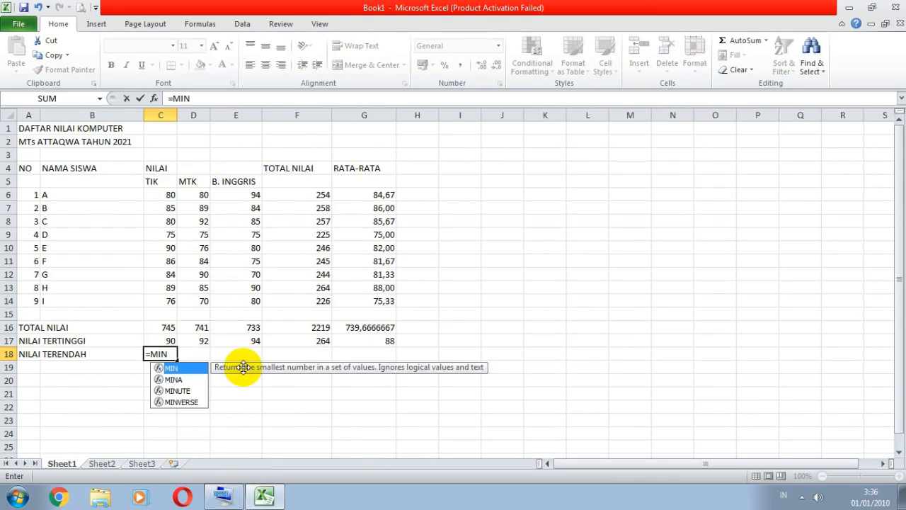
text(()
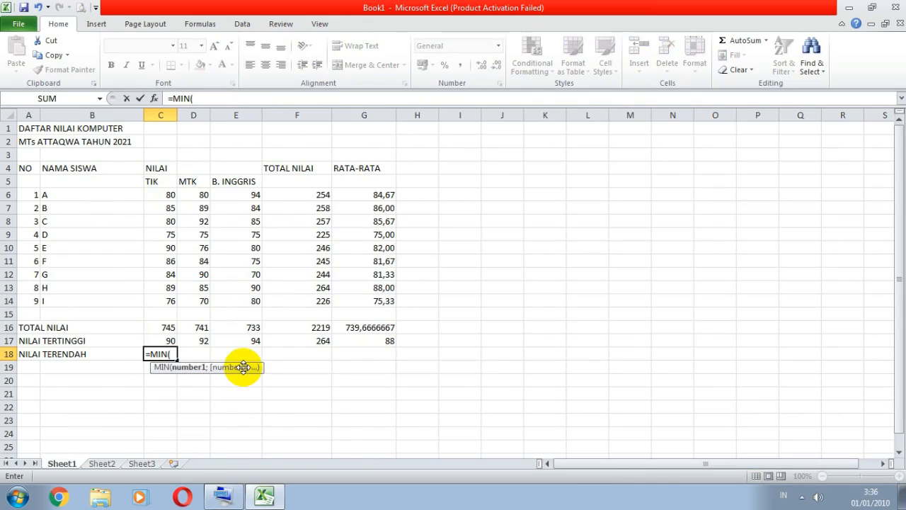
click(163, 194)
drag(163, 194, 165, 301)
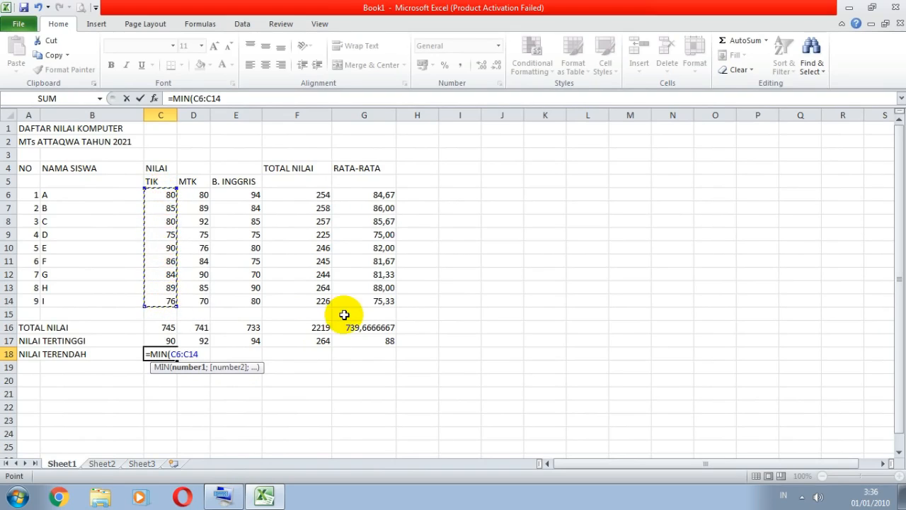
text())
key(Return)
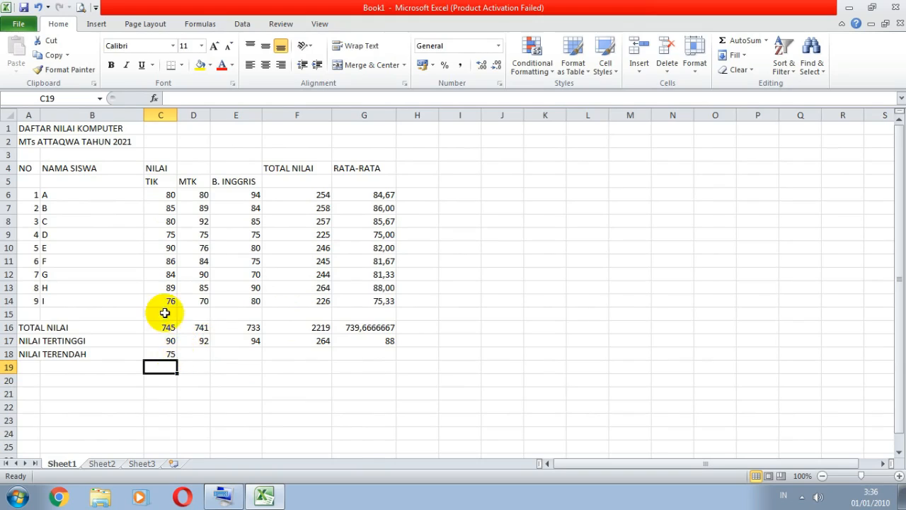
Step: Fill the NILAI TERENDAH formula from C18 across through G18, and review the TIK formulas in C17 and C18
drag(164, 195, 162, 297)
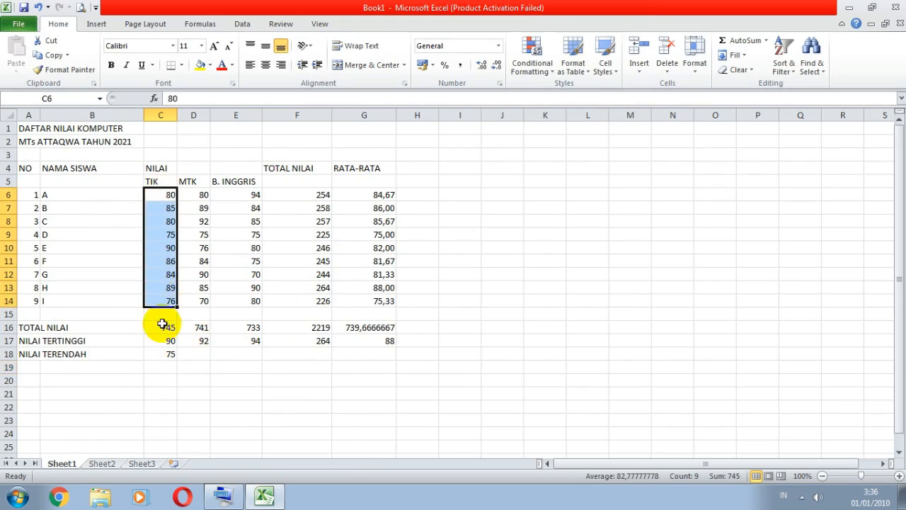
click(163, 354)
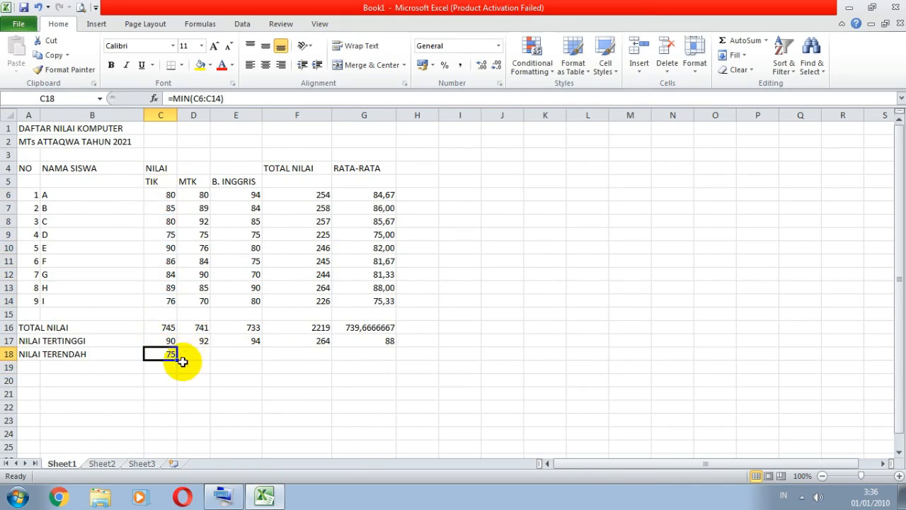
drag(177, 360, 388, 358)
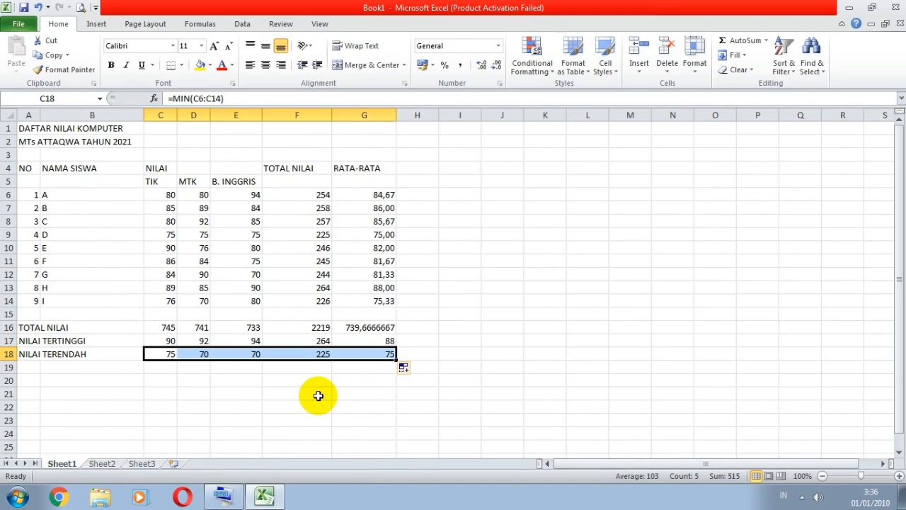
click(162, 342)
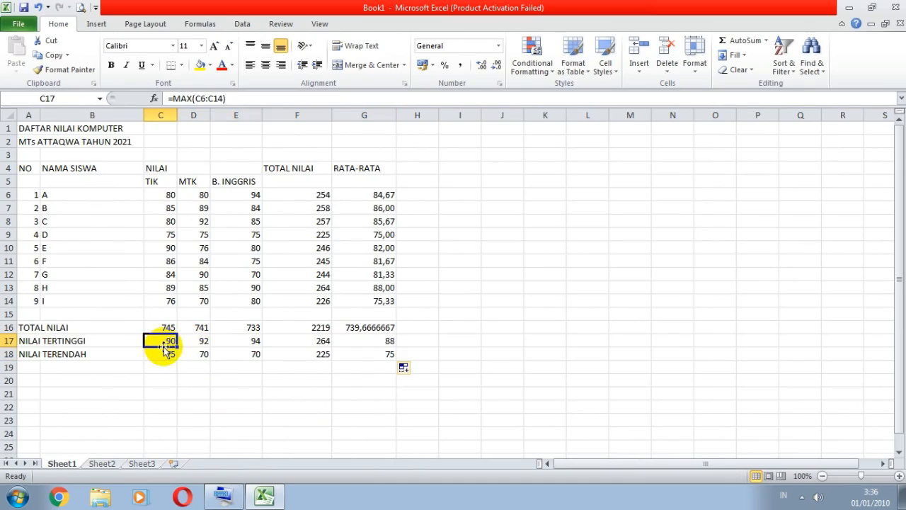
click(167, 355)
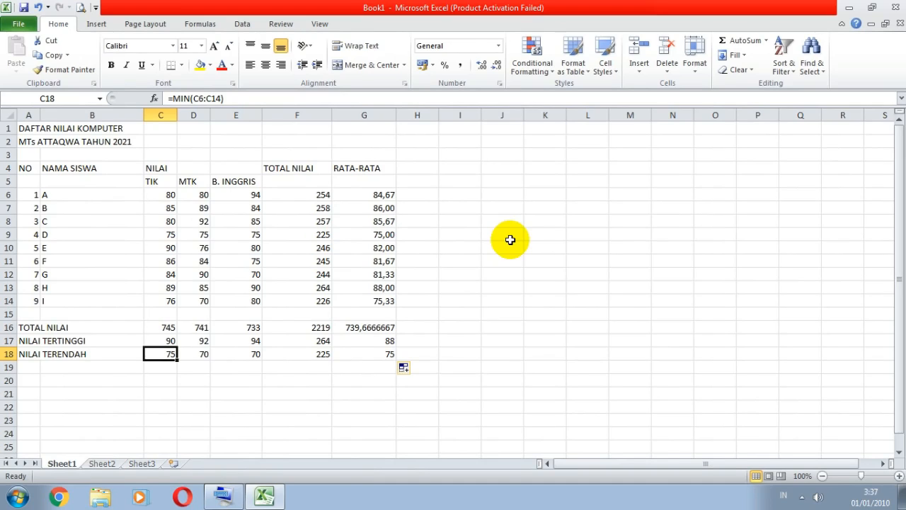
Step: Save the workbook as Materi 2 in the Documents library in Excel Workbook format, and close Excel
click(19, 27)
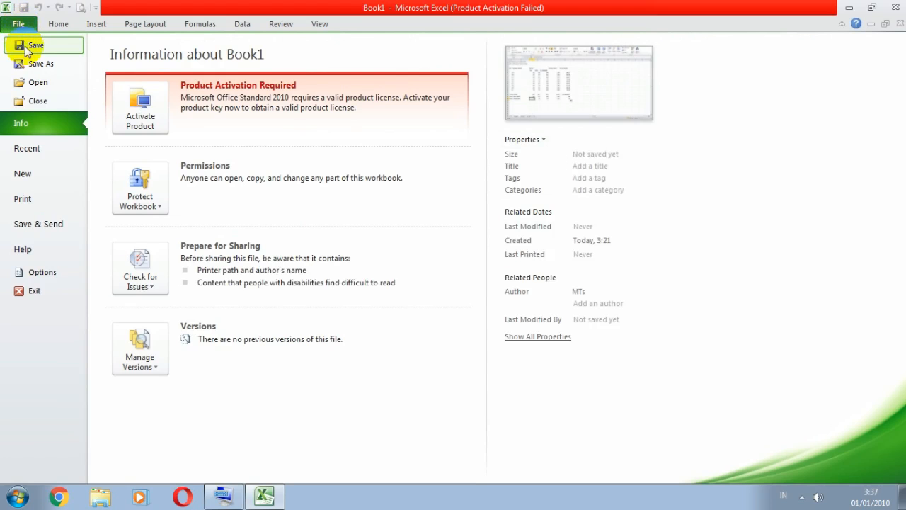
click(25, 47)
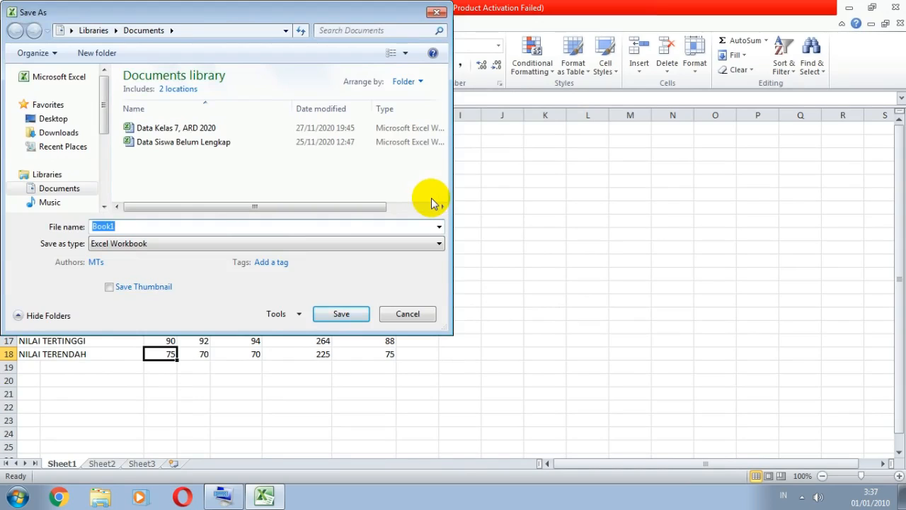
text(m)
key(BackSpace)
text(Maa)
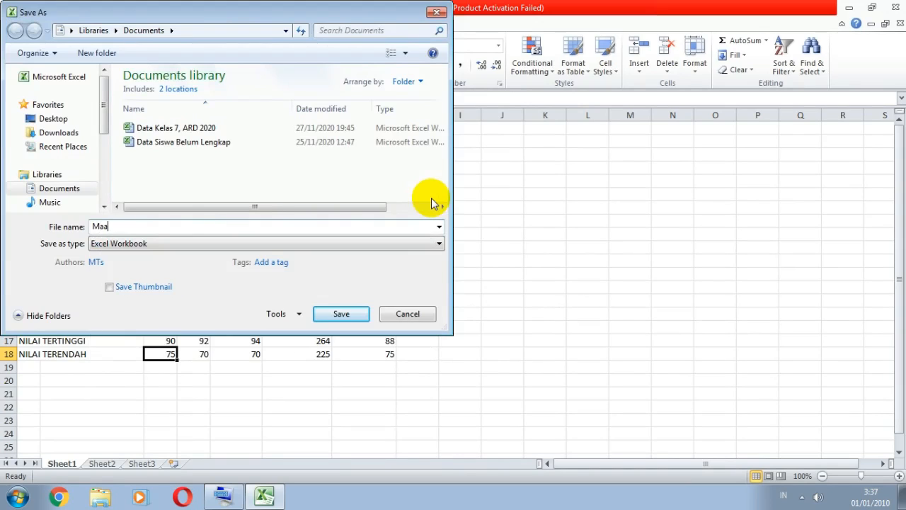
key(BackSpace)
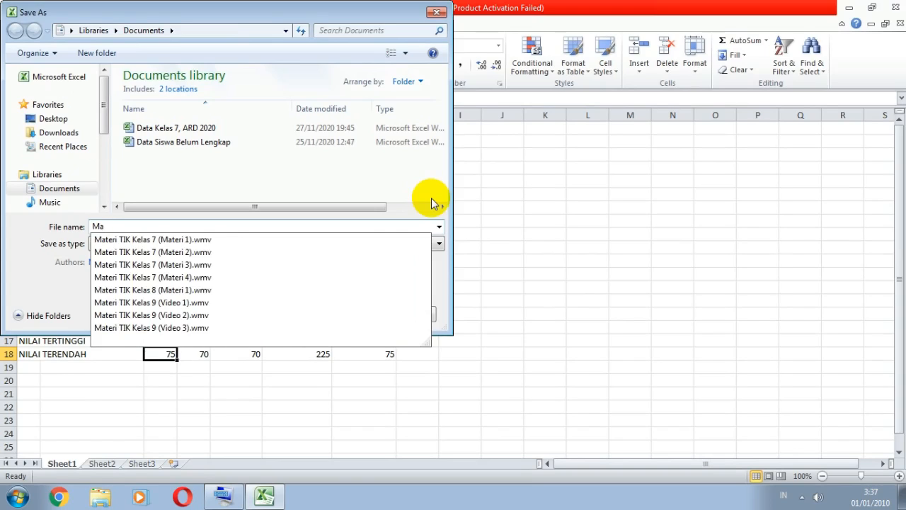
text(teri 2)
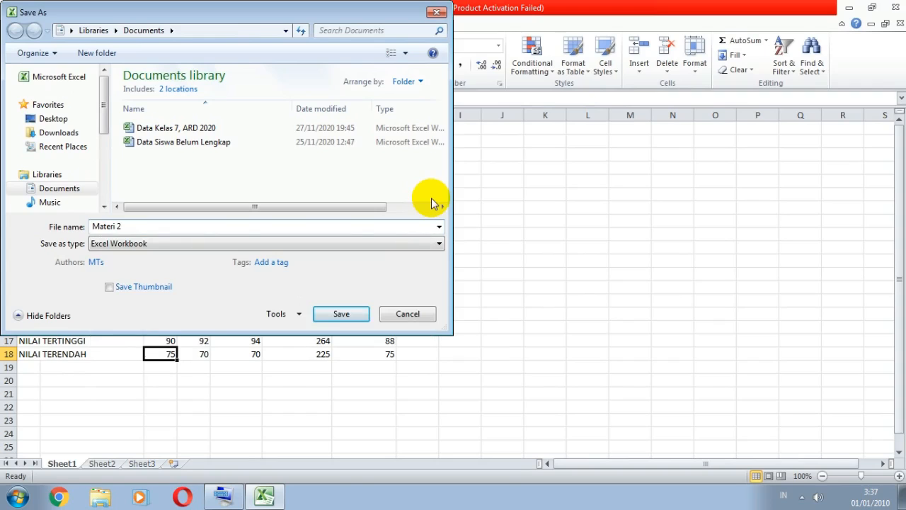
click(347, 317)
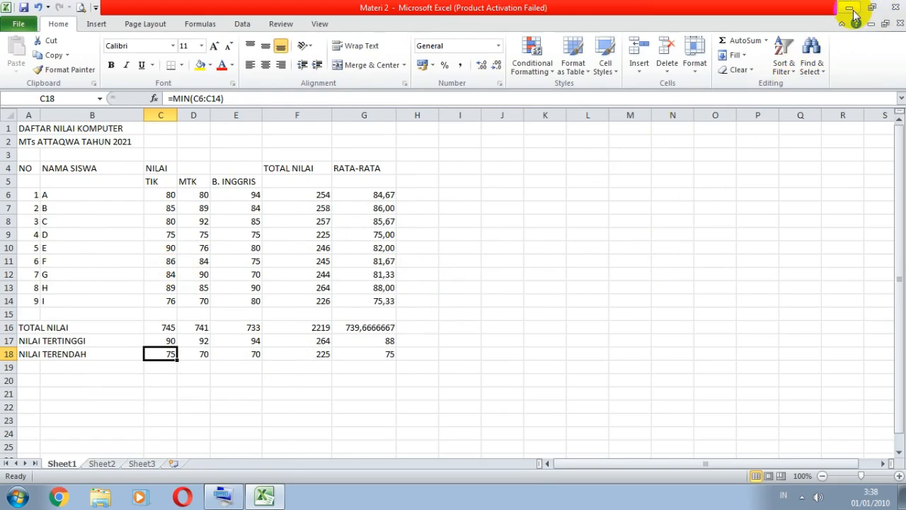
click(896, 7)
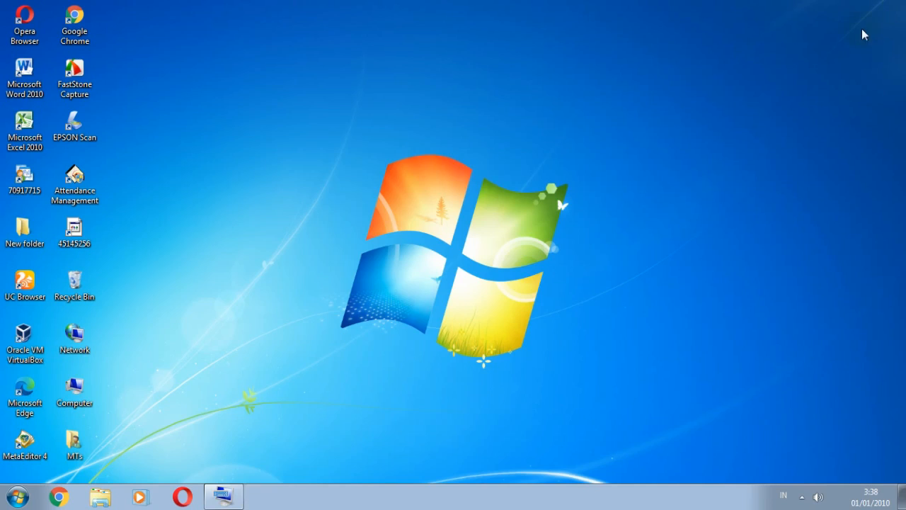
click(806, 498)
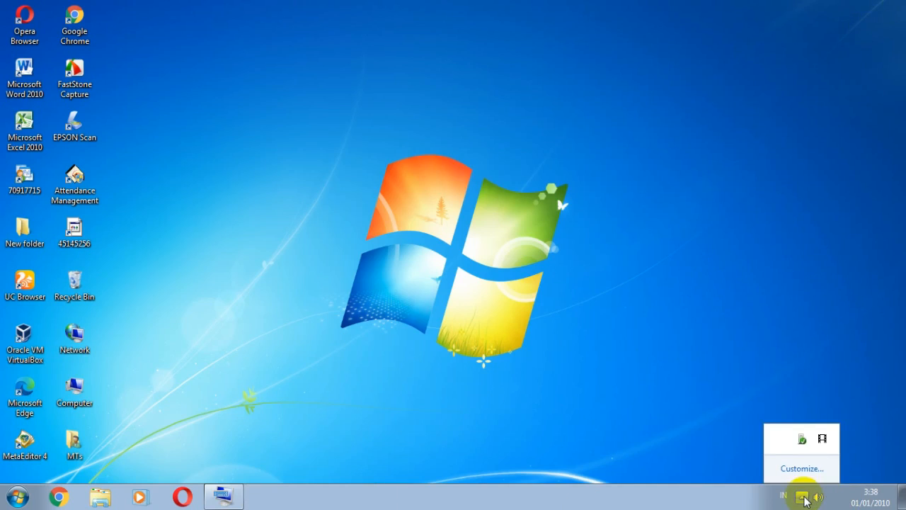